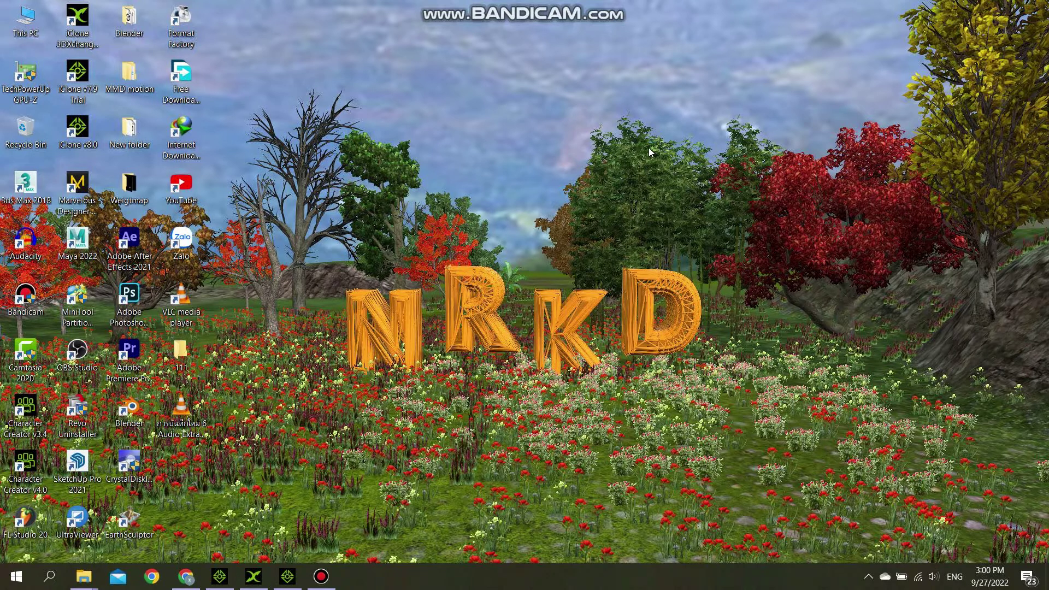
{"action": "right_click", "coordinate": [510, 150]}
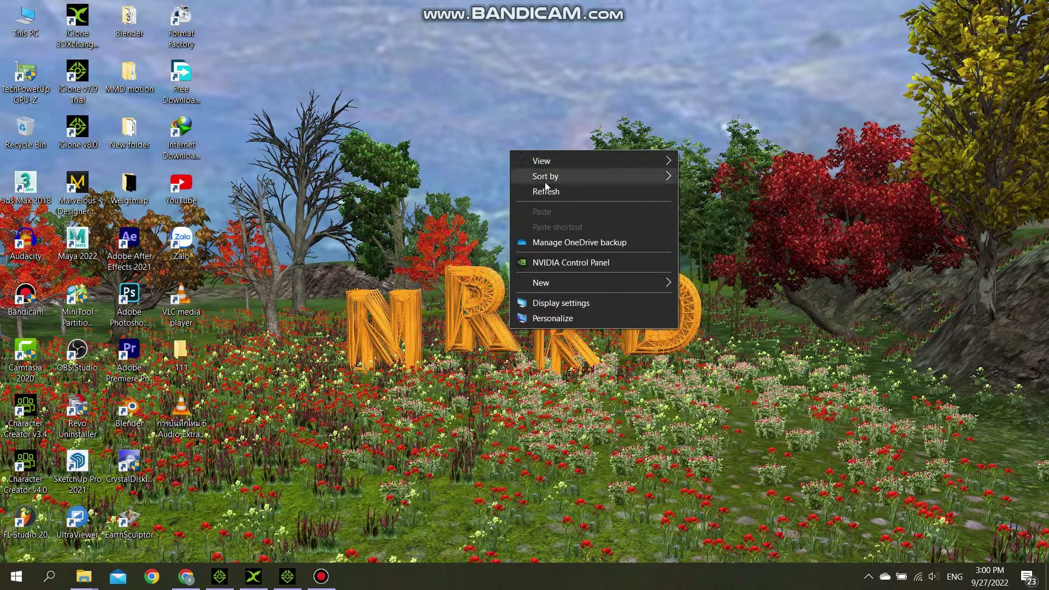
{"action": "left_click", "coordinate": [548, 185]}
{"action": "right_click", "coordinate": [424, 147]}
{"action": "left_click", "coordinate": [455, 188]}
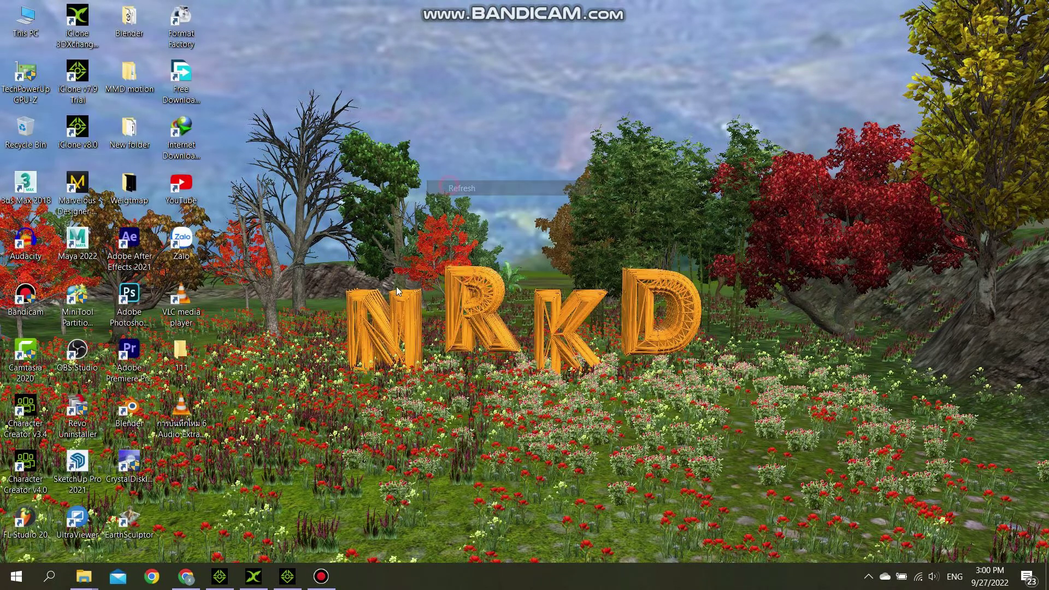
- Switch to iClone 7 and open the Motion From Iclone 8 folder on drive D in a reduced File Explorer window
{"action": "left_click", "coordinate": [286, 583]}
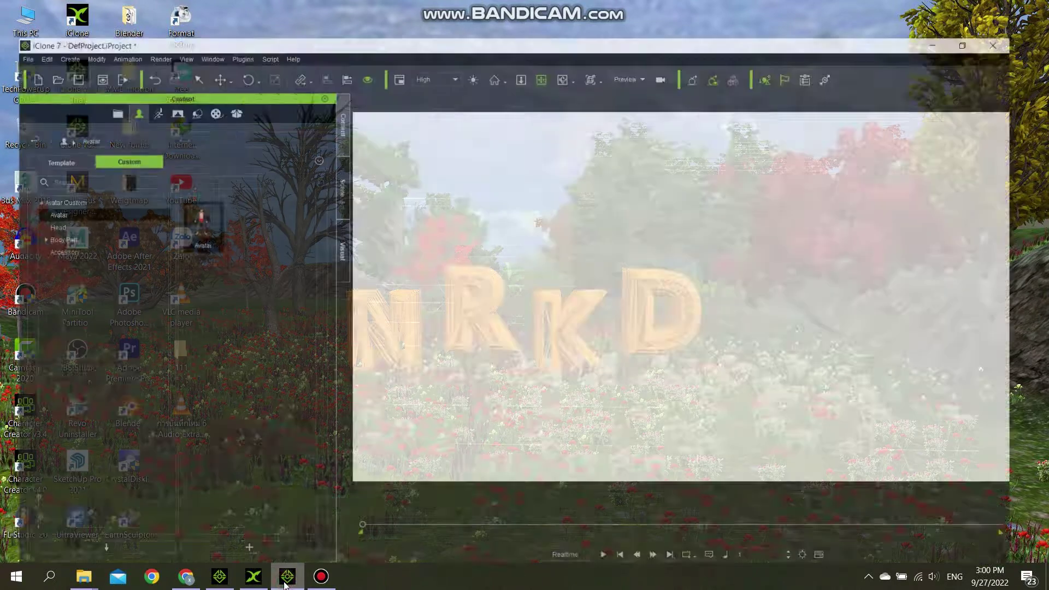
{"action": "left_click_drag", "start_coordinate": [492, 327], "coordinate": [488, 333]}
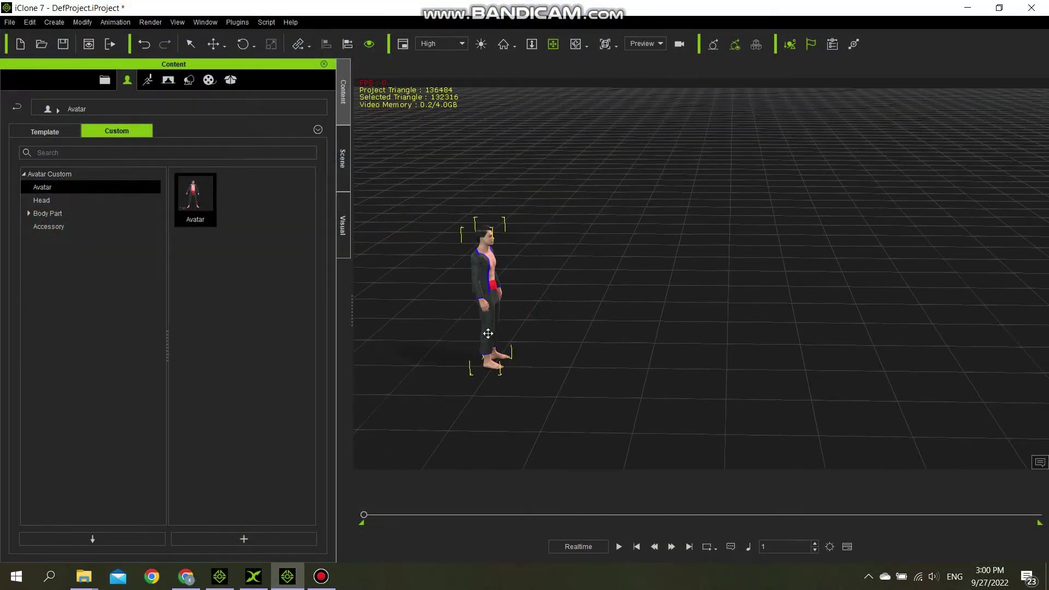
{"action": "mouse_move", "coordinate": [94, 584]}
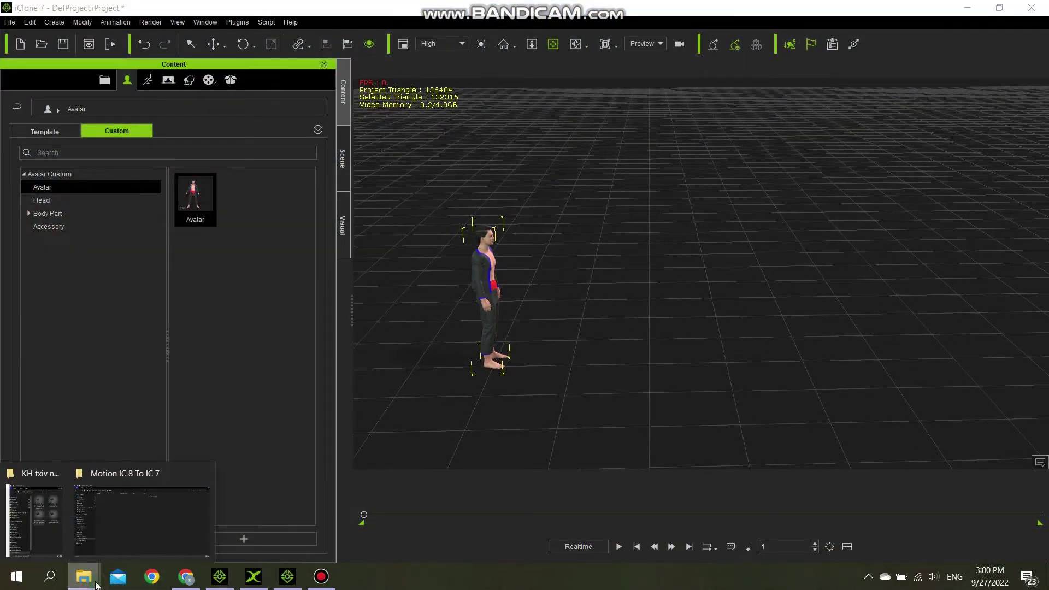
{"action": "mouse_move", "coordinate": [58, 534]}
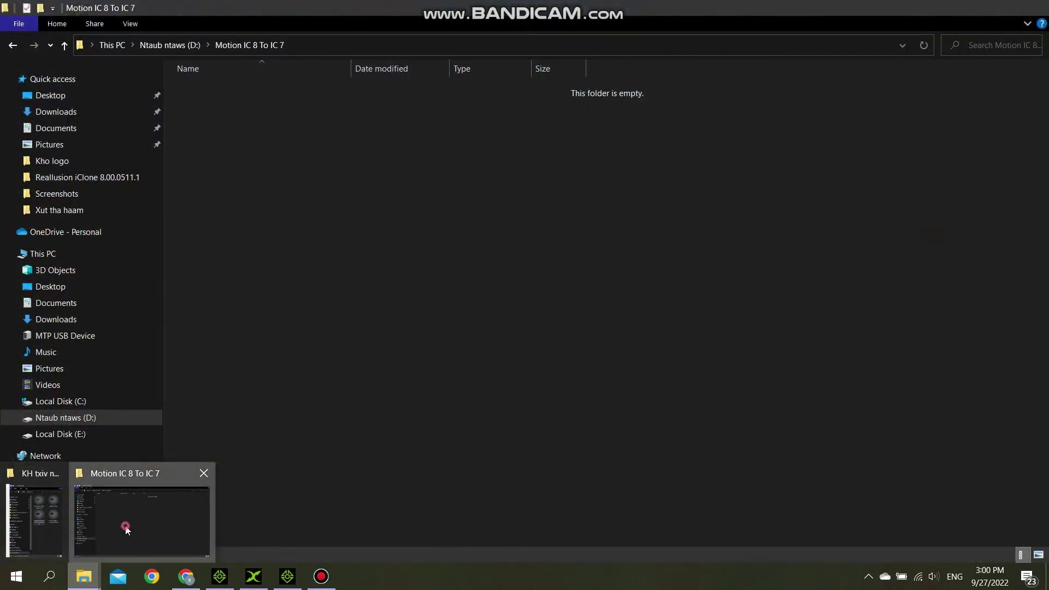
{"action": "left_click", "coordinate": [124, 526]}
{"action": "left_click", "coordinate": [65, 45]}
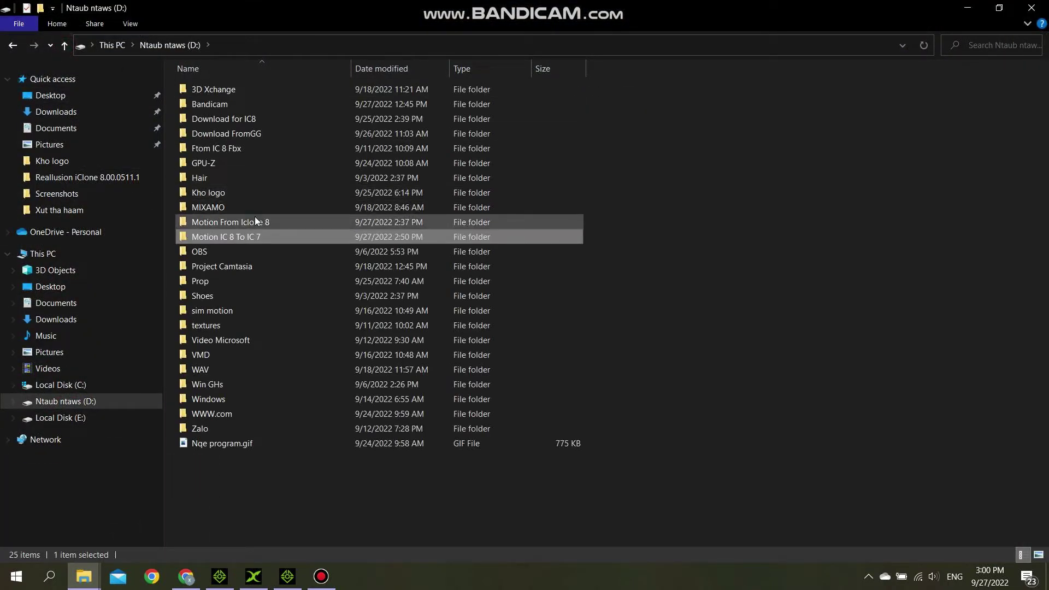
{"action": "left_click", "coordinate": [231, 222]}
{"action": "double_click", "coordinate": [237, 222]}
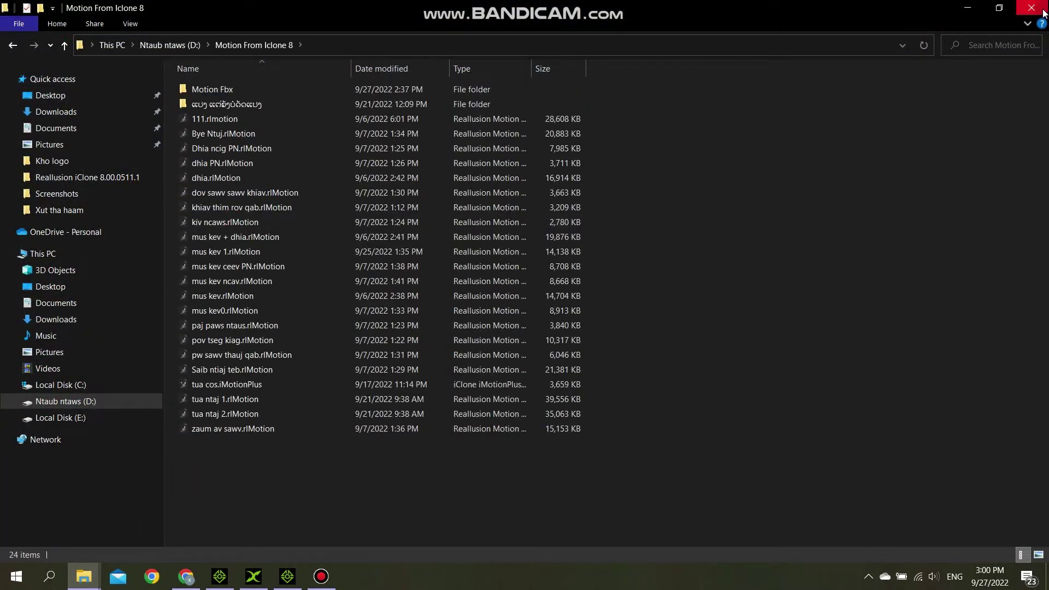
{"action": "left_click", "coordinate": [999, 8]}
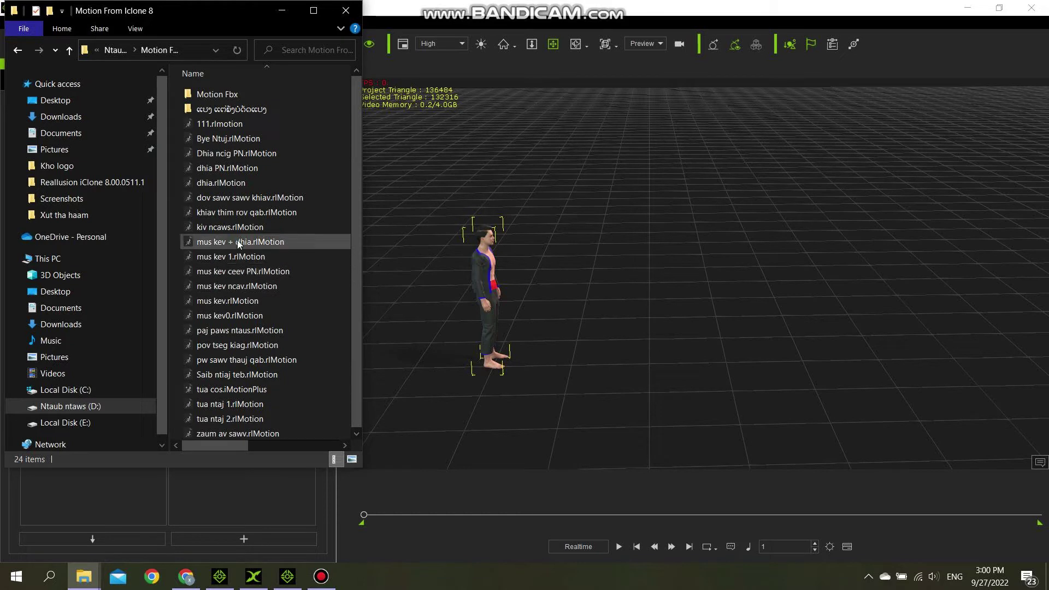
- Try to apply mus kev + dhia.rlMotion to the avatar in iClone 7
{"action": "left_click_drag", "start_coordinate": [261, 249], "coordinate": [493, 272]}
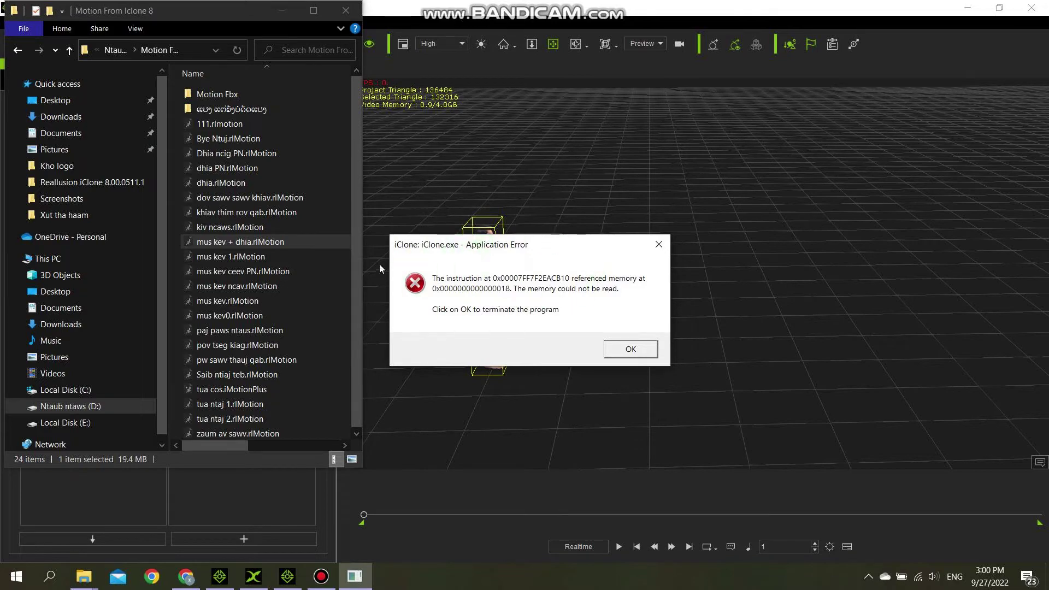
{"action": "left_click", "coordinate": [625, 349]}
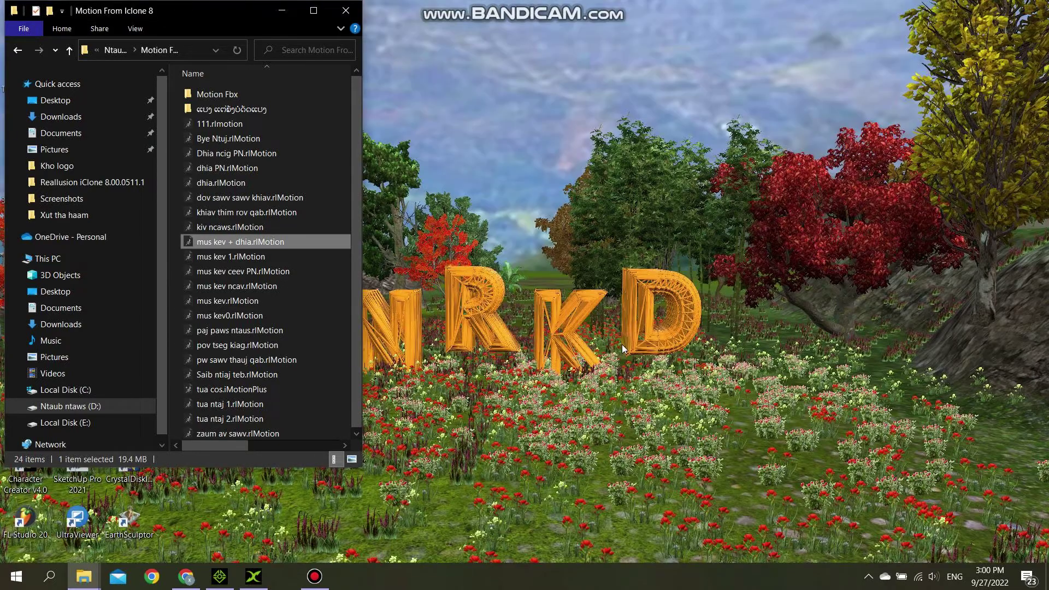
{"action": "right_click", "coordinate": [534, 192]}
{"action": "left_click", "coordinate": [559, 234]}
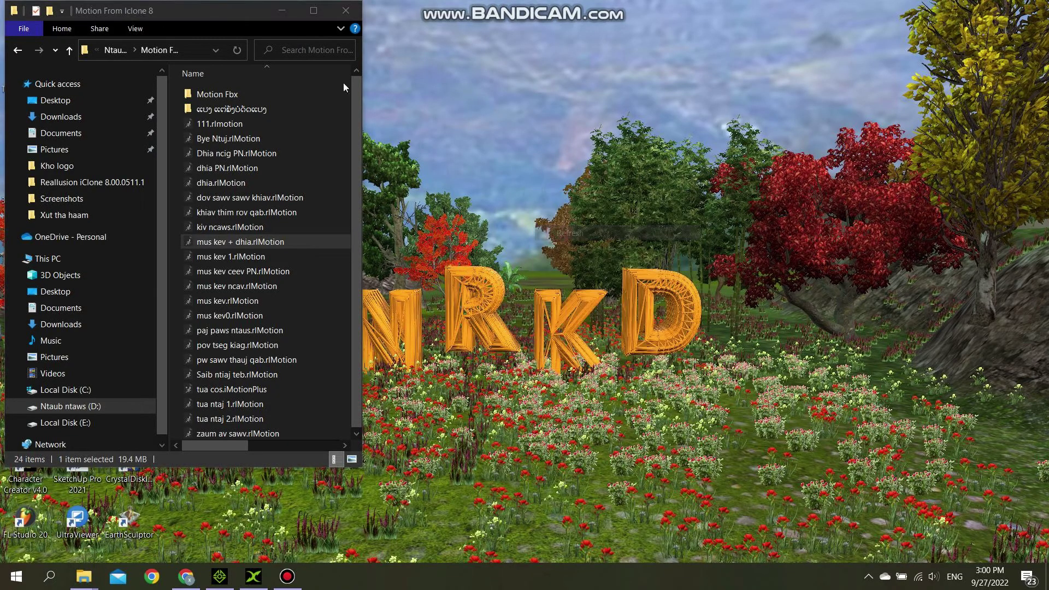
{"action": "left_click", "coordinate": [281, 11]}
{"action": "right_click", "coordinate": [402, 86]}
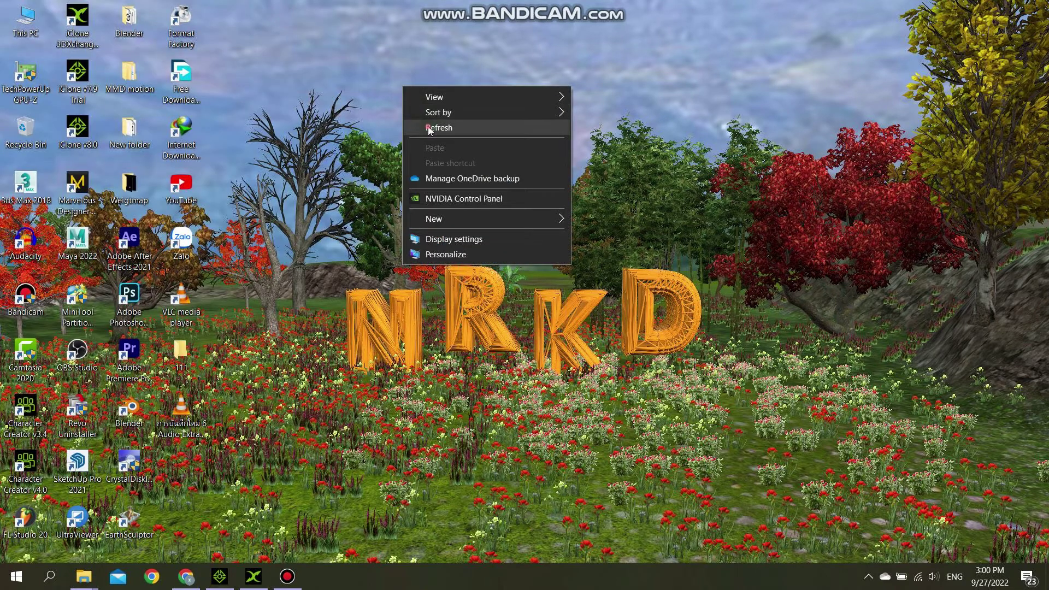
{"action": "left_click", "coordinate": [428, 129]}
- Switch to iClone 8 and apply mus kev + dhia.rlMotion from the Motion From Iclone 8 folder to the character
{"action": "left_click", "coordinate": [229, 571]}
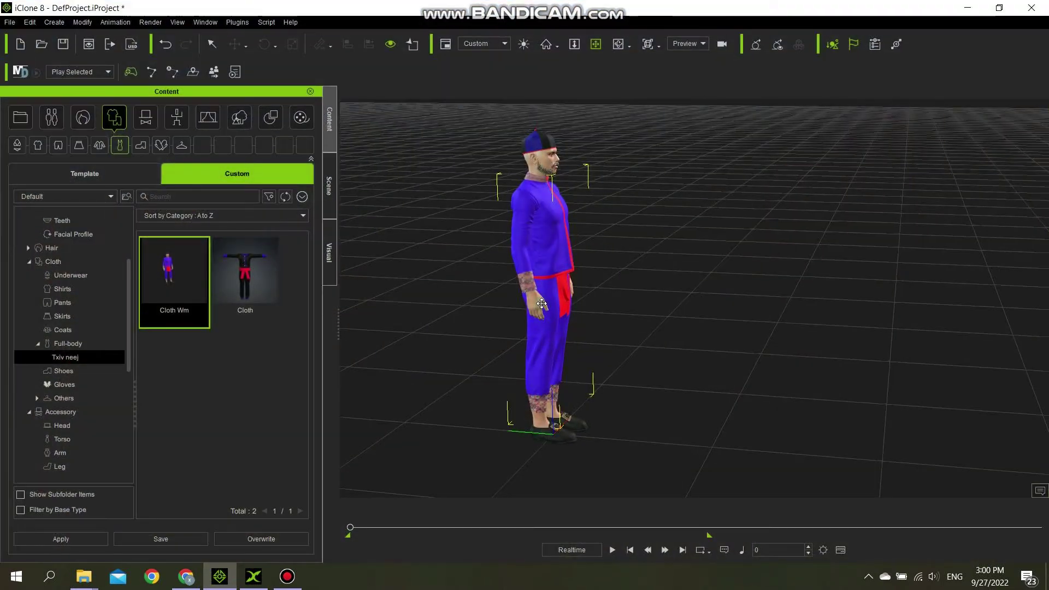
{"action": "right_click_drag", "start_coordinate": [543, 304], "coordinate": [622, 284]}
{"action": "mouse_move", "coordinate": [101, 584]}
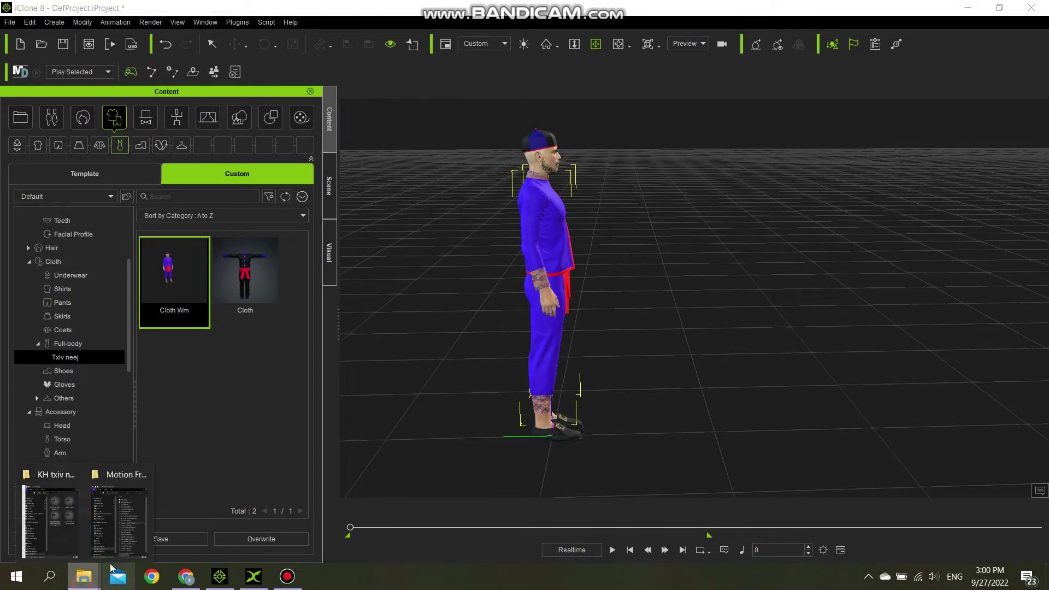
{"action": "left_click", "coordinate": [103, 523]}
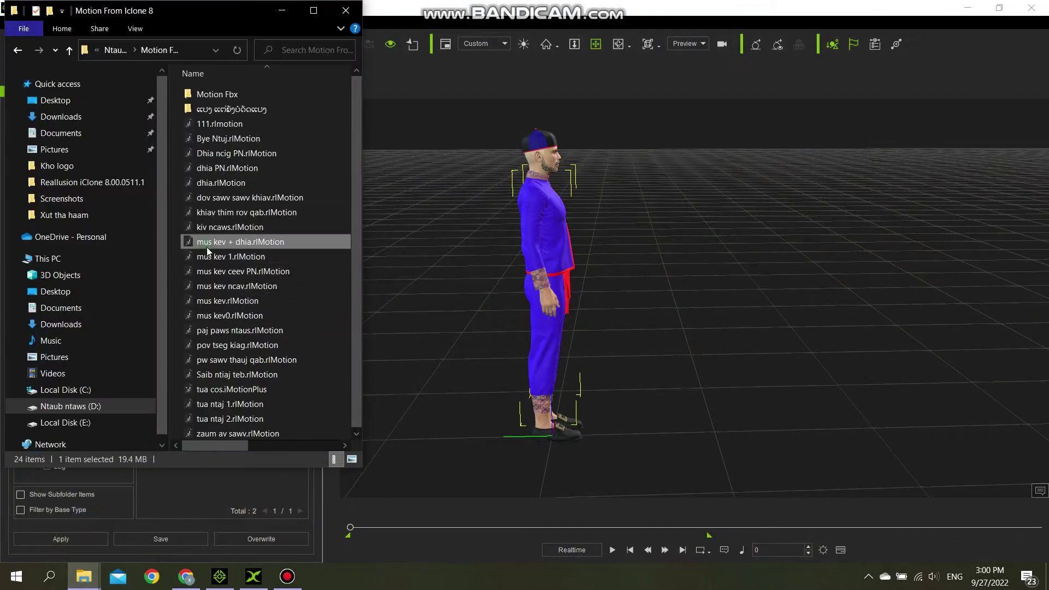
{"action": "left_click_drag", "start_coordinate": [209, 243], "coordinate": [547, 243]}
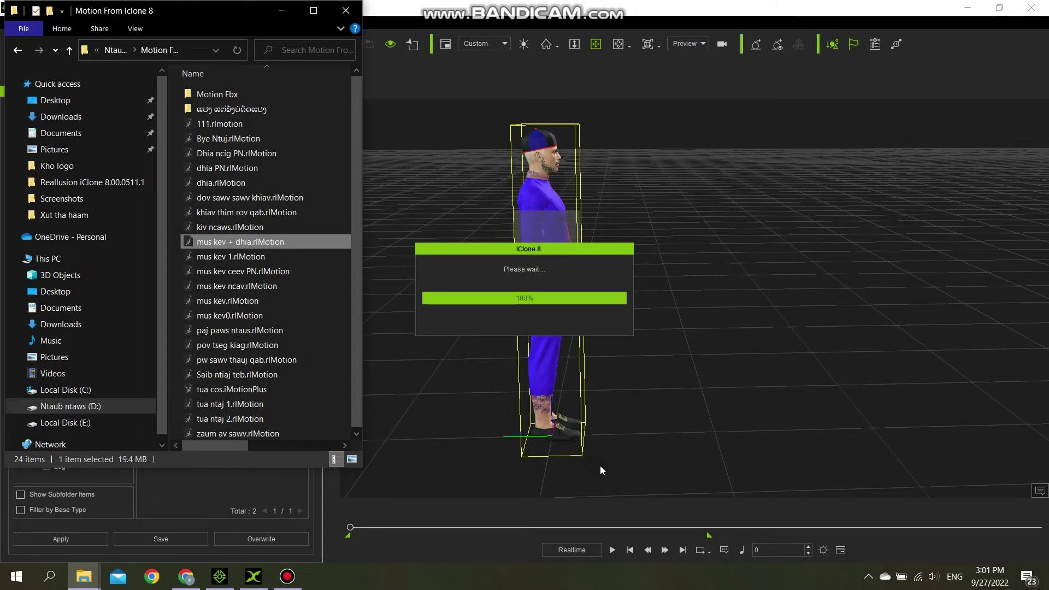
{"action": "left_click", "coordinate": [651, 434]}
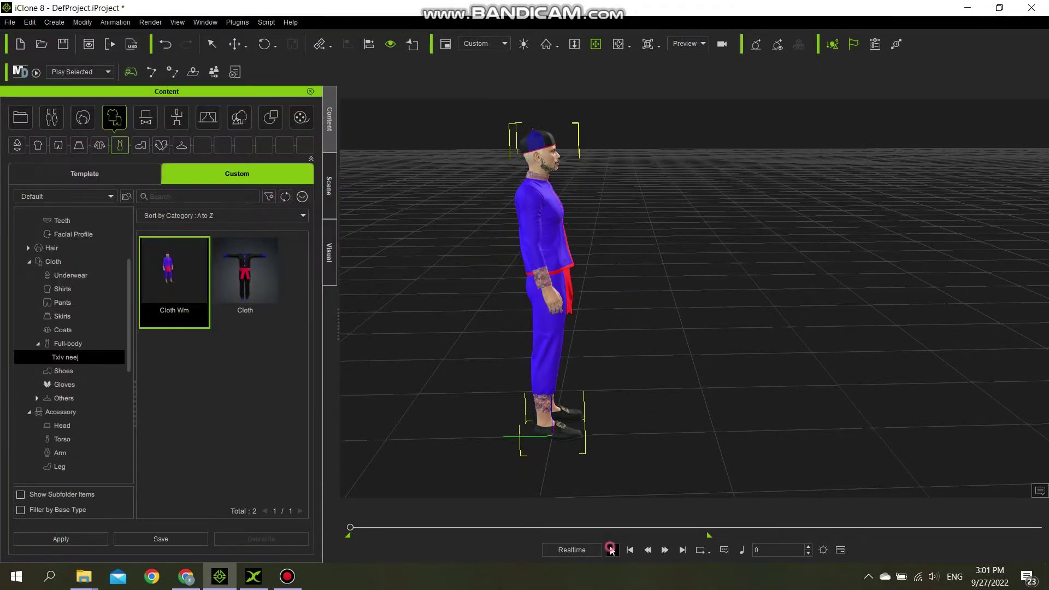
- Play the applied motion, inspect the walking character from several angles, and return playback to the first frame
{"action": "left_click", "coordinate": [612, 550]}
{"action": "right_click_drag", "start_coordinate": [727, 393], "coordinate": [995, 388]}
{"action": "left_click_drag", "start_coordinate": [904, 353], "coordinate": [712, 388]}
{"action": "key", "text": "space"}
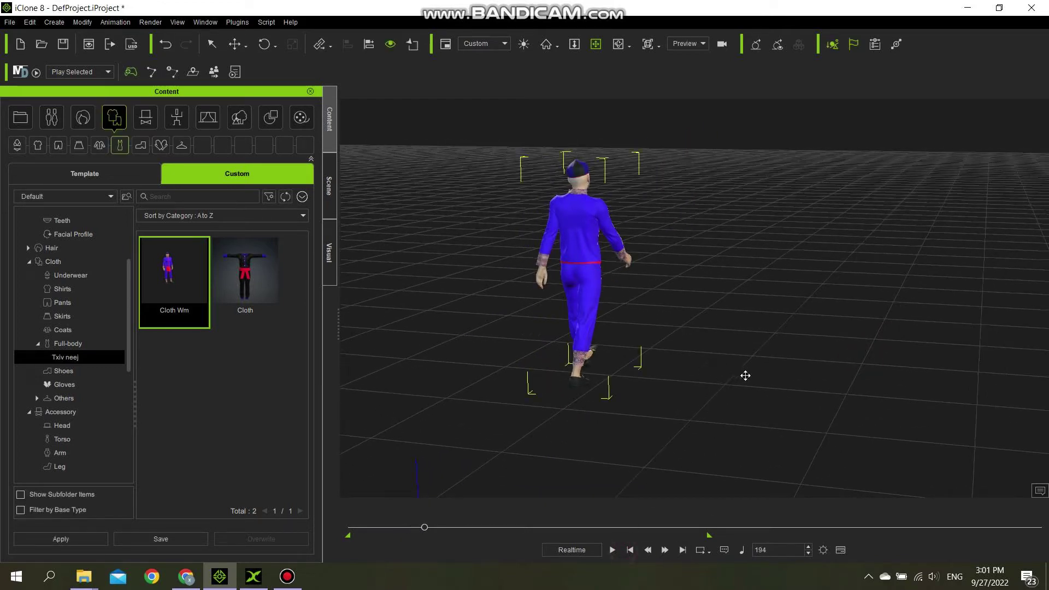
{"action": "right_click_drag", "start_coordinate": [759, 376], "coordinate": [630, 377]}
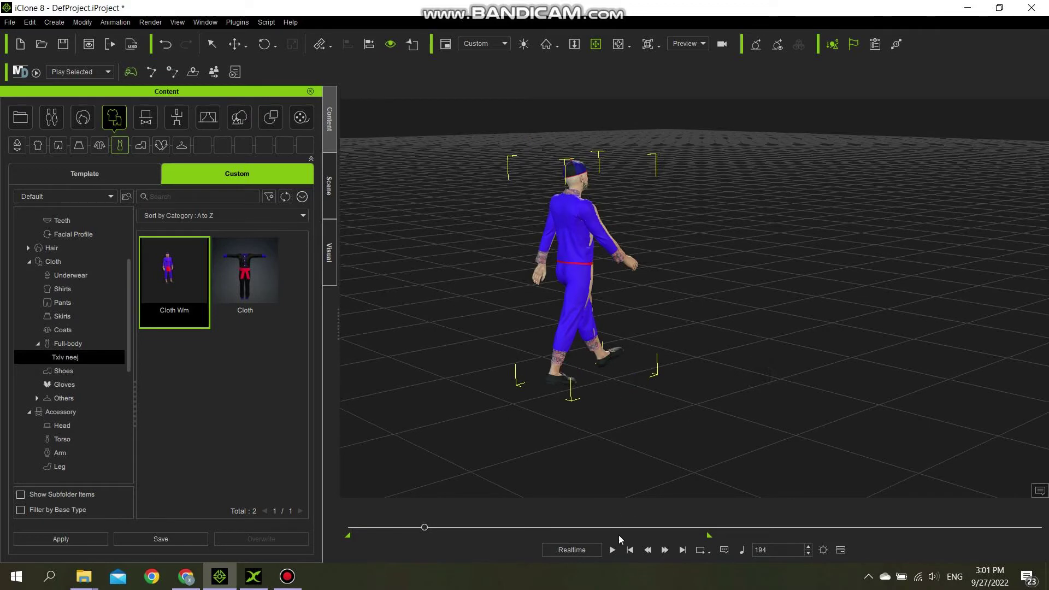
{"action": "left_click", "coordinate": [633, 550]}
{"action": "left_click_drag", "start_coordinate": [597, 361], "coordinate": [728, 366]}
{"action": "right_click_drag", "start_coordinate": [788, 358], "coordinate": [661, 356]}
{"action": "left_click_drag", "start_coordinate": [650, 355], "coordinate": [547, 338]}
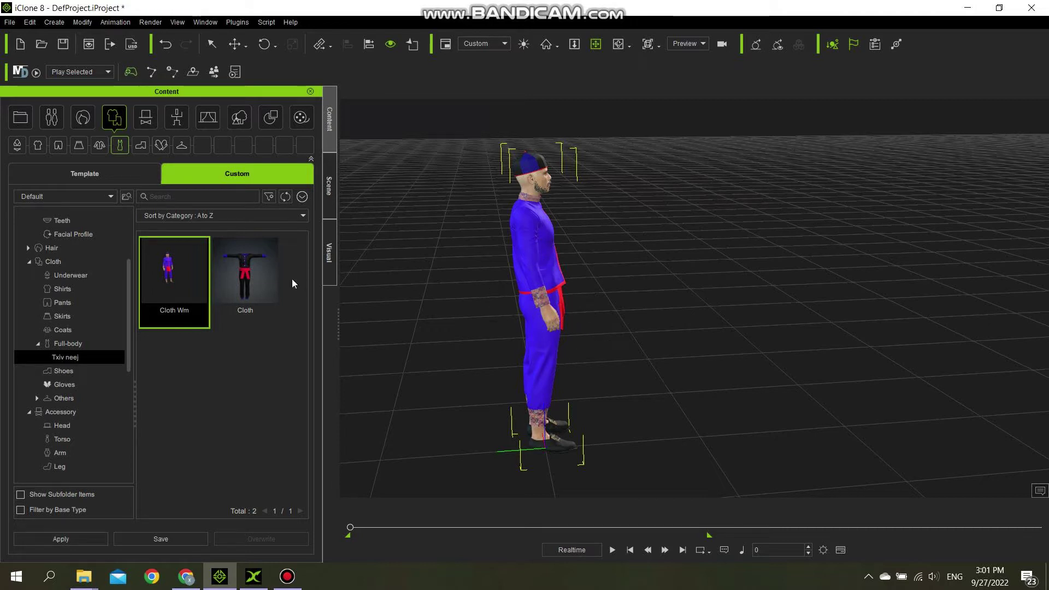
{"action": "mouse_move", "coordinate": [525, 264]}
{"action": "right_mouse_down"}
{"action": "mouse_move", "coordinate": [536, 265]}
{"action": "mouse_move", "coordinate": [521, 260]}
{"action": "right_mouse_up"}
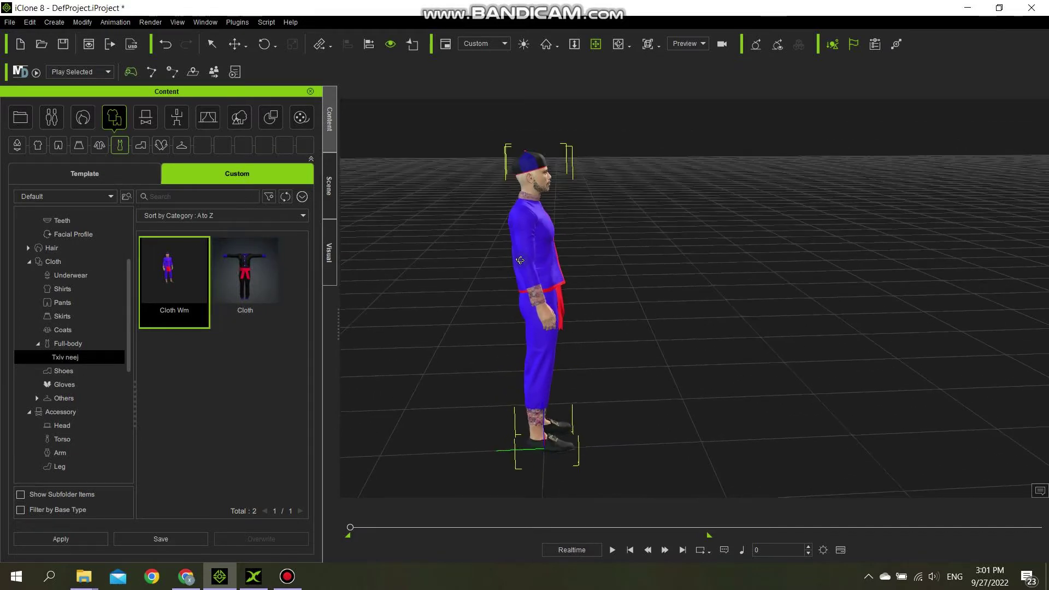
- Set the project's playback end marker in the timeline to frame 936, just past the end of the mus kev + dhia clip
{"action": "left_click", "coordinate": [840, 550]}
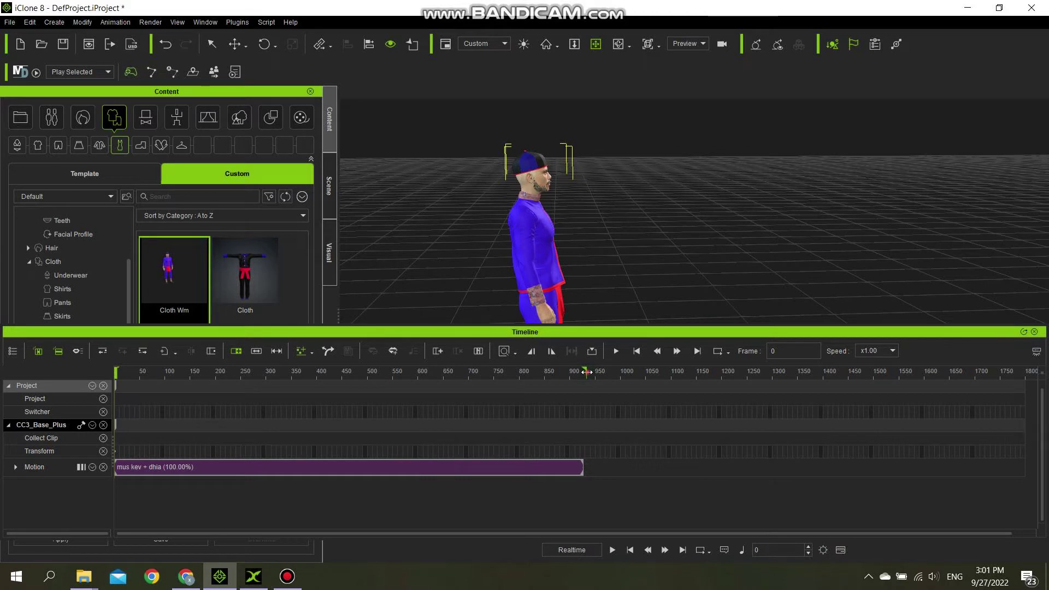
{"action": "left_click_drag", "start_coordinate": [586, 372], "coordinate": [1045, 392]}
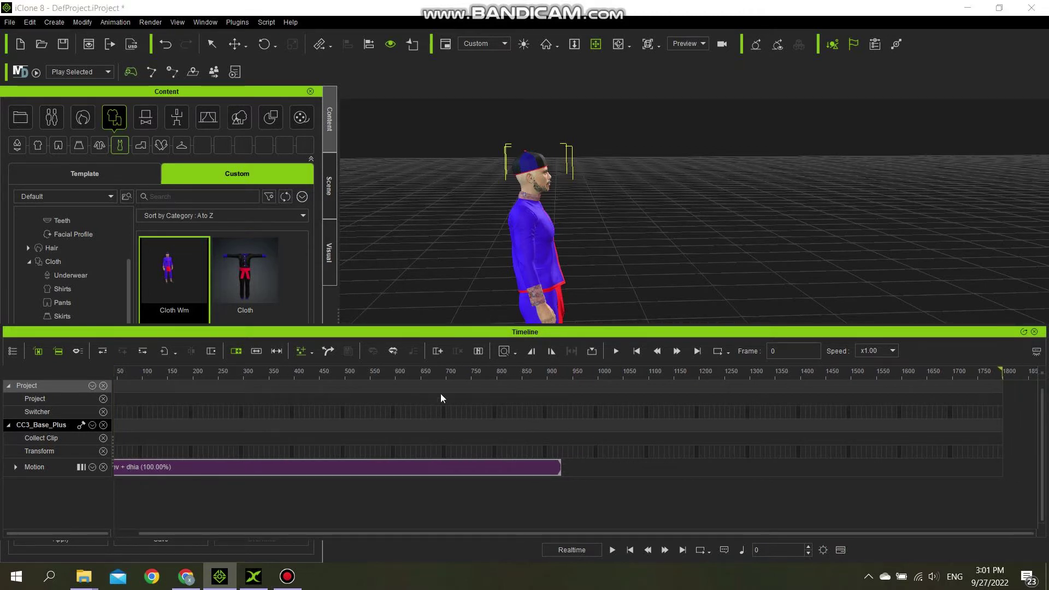
{"action": "left_click", "coordinate": [503, 351]}
{"action": "left_click_drag", "start_coordinate": [1002, 374], "coordinate": [564, 393]}
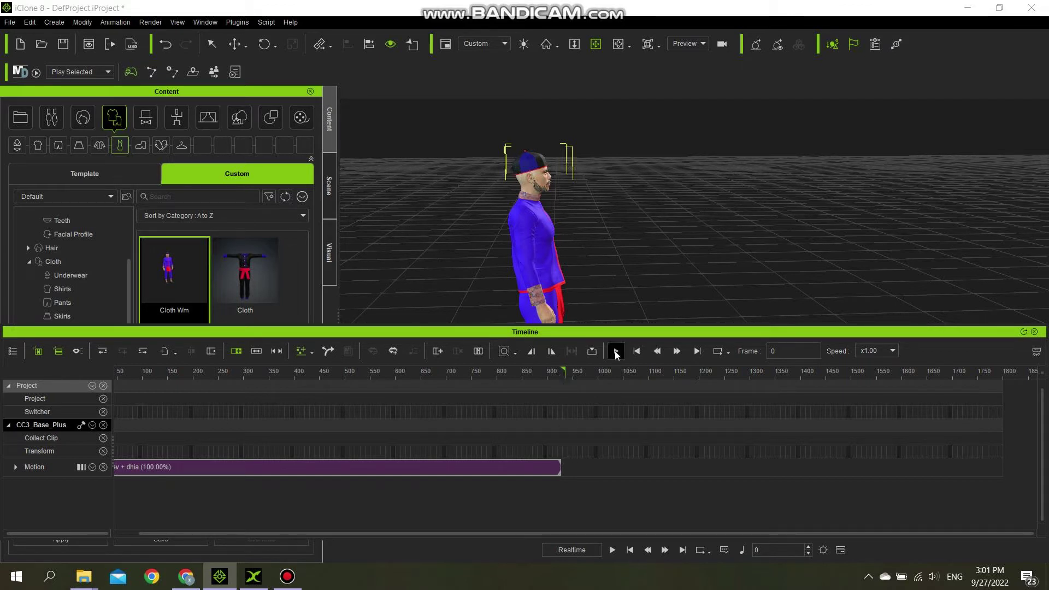
{"action": "left_click", "coordinate": [1035, 333]}
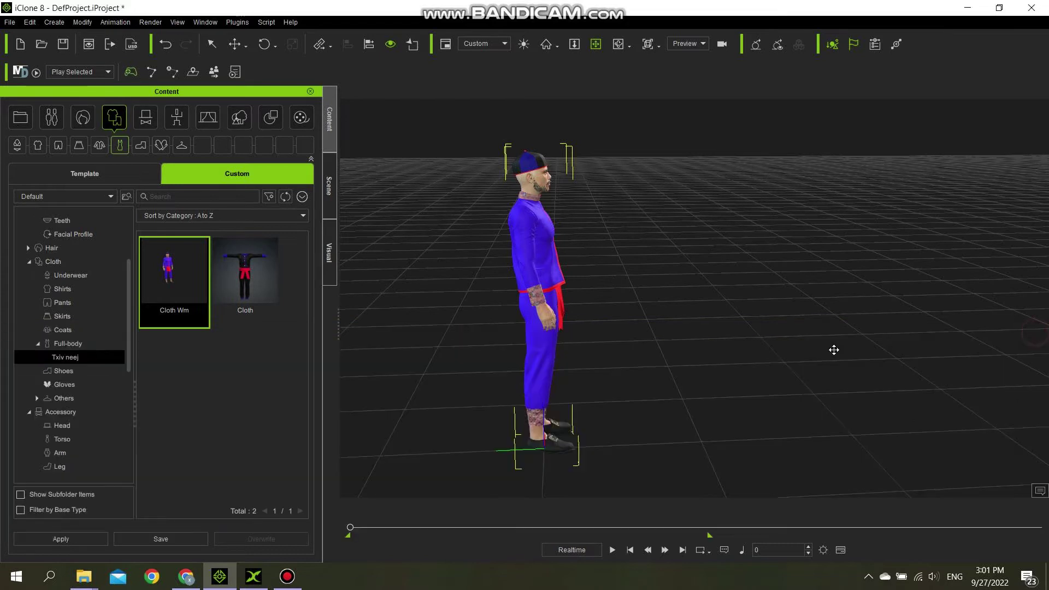
- Set up an FBX export of the character with the export range limited to frames 0 to 936
{"action": "left_click", "coordinate": [11, 22]}
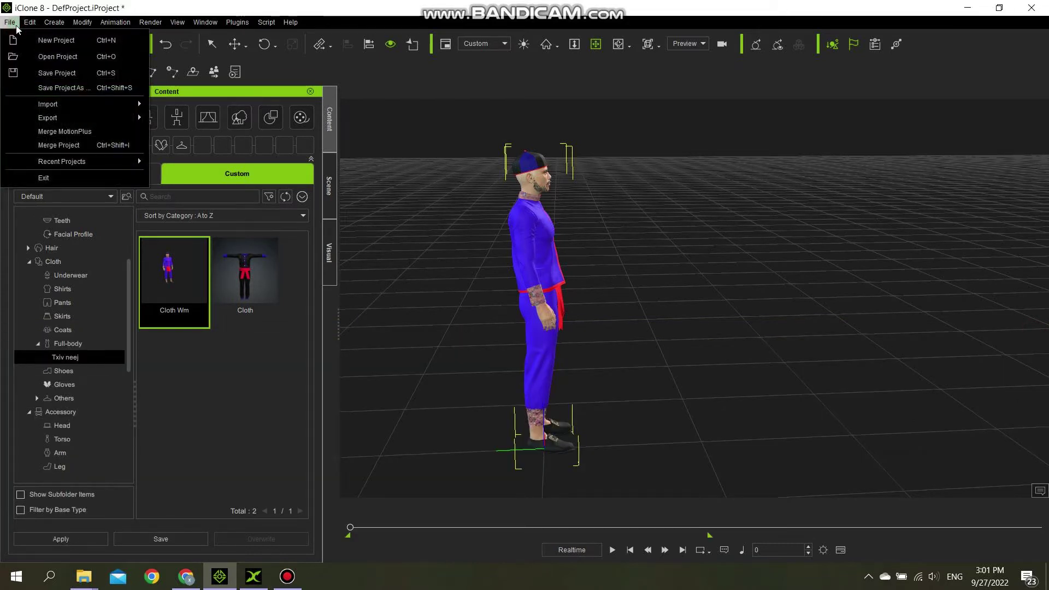
{"action": "mouse_move", "coordinate": [79, 122]}
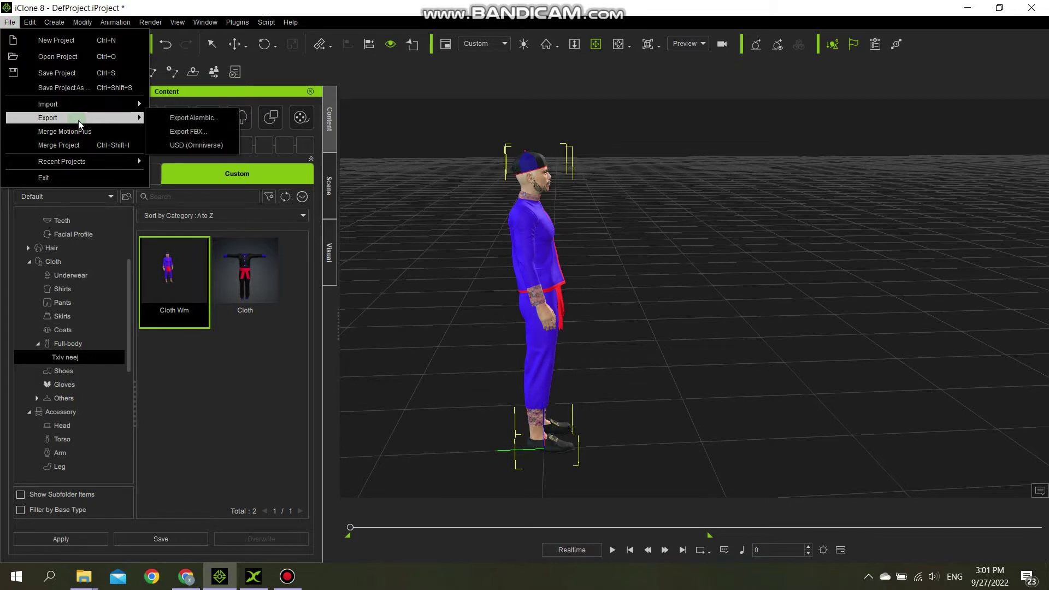
{"action": "left_click", "coordinate": [197, 136]}
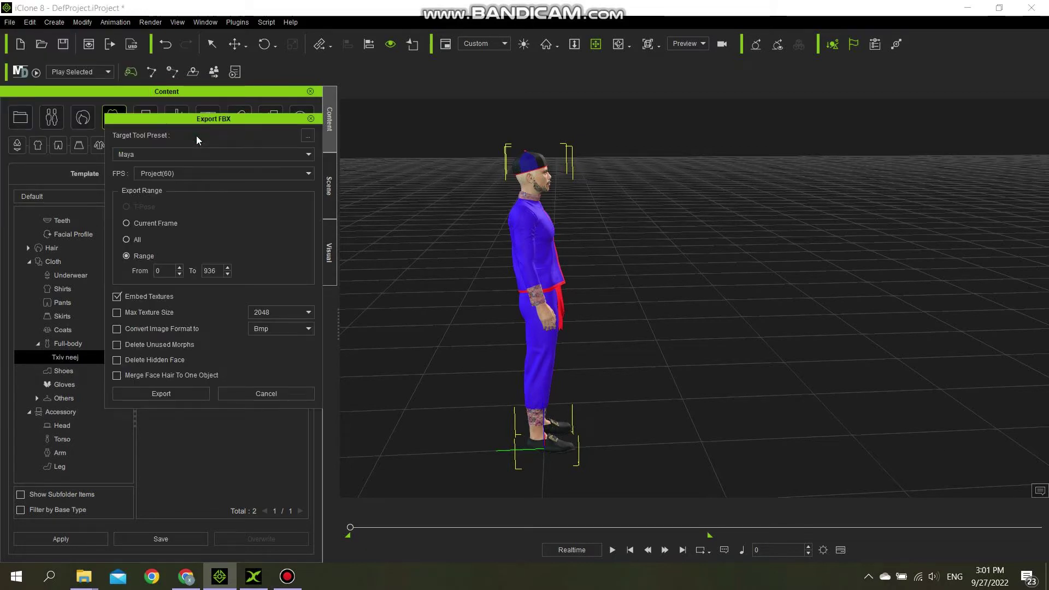
{"action": "left_click", "coordinate": [128, 238]}
{"action": "left_click", "coordinate": [128, 257]}
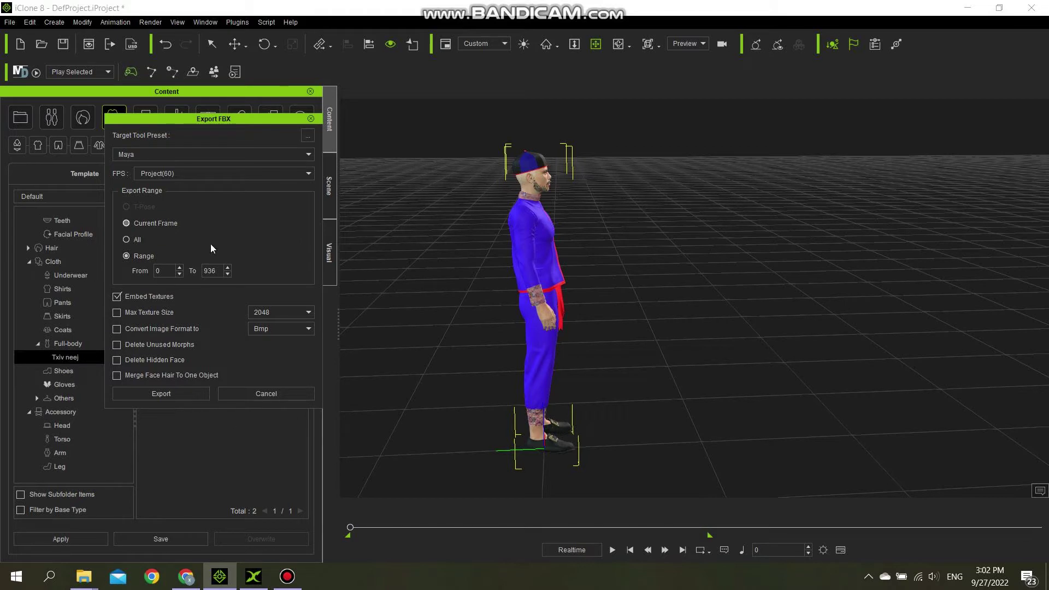
- Export the FBX file as mus kev + dhia into the Motion IC 8 To IC 7 folder on drive D
{"action": "left_click", "coordinate": [166, 394]}
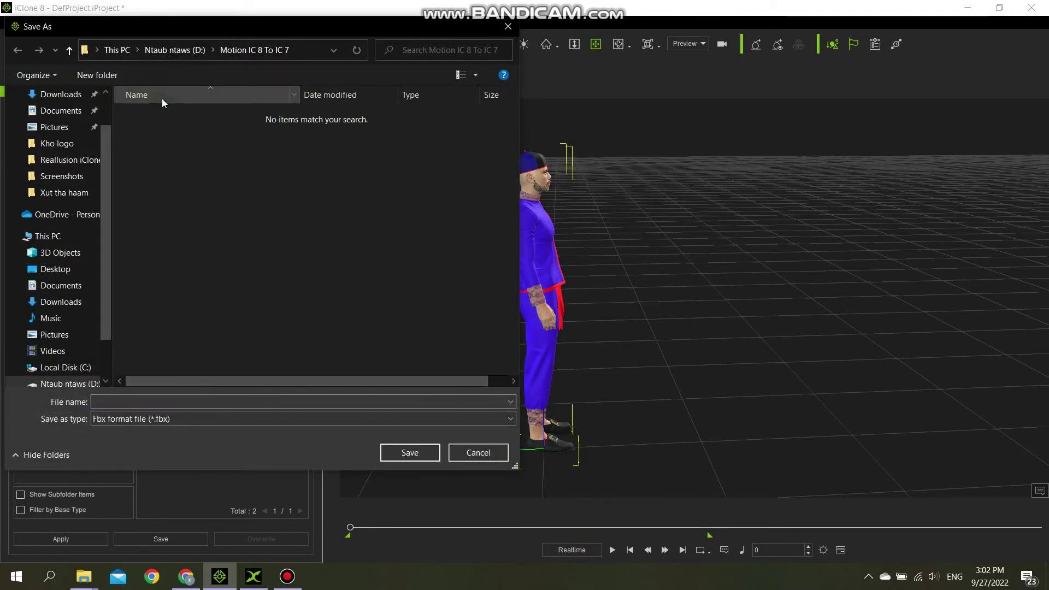
{"action": "left_click", "coordinate": [69, 49]}
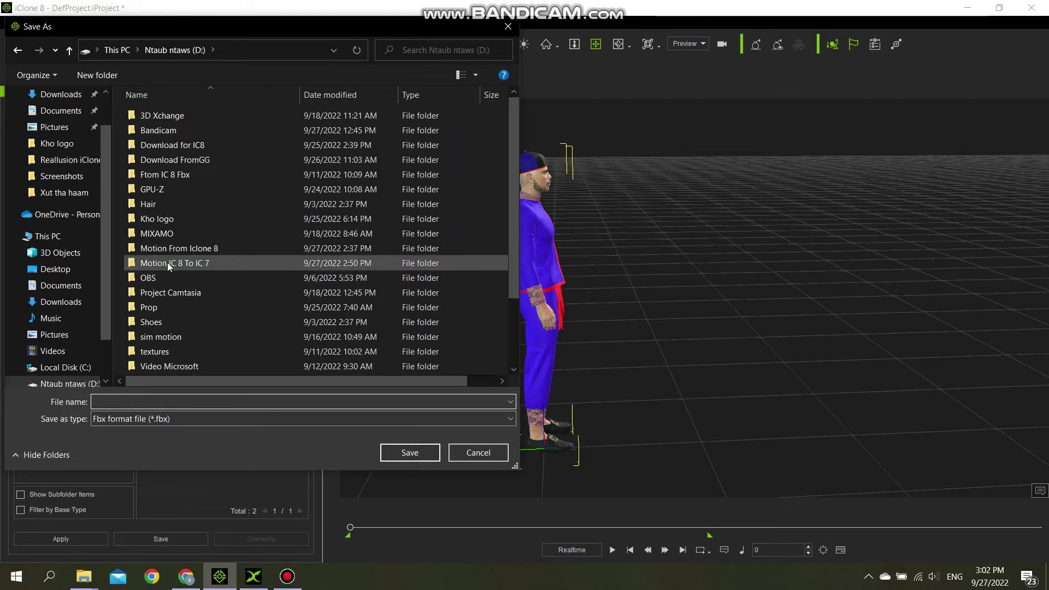
{"action": "double_click", "coordinate": [196, 264]}
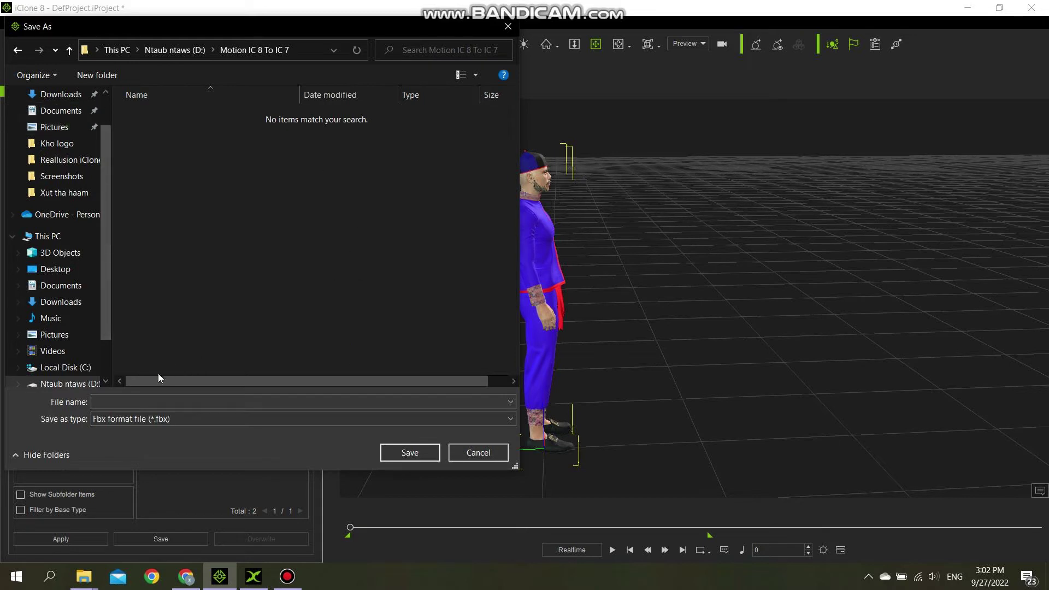
{"action": "left_click", "coordinate": [144, 401]}
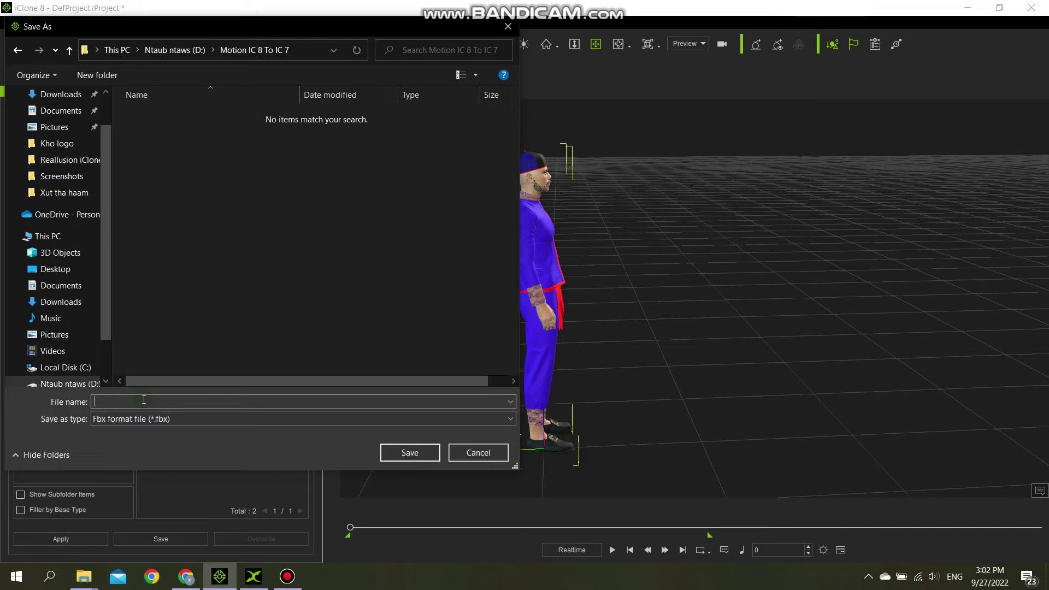
{"action": "type", "text": "mus kev + dhia"}
{"action": "key", "text": "Return"}
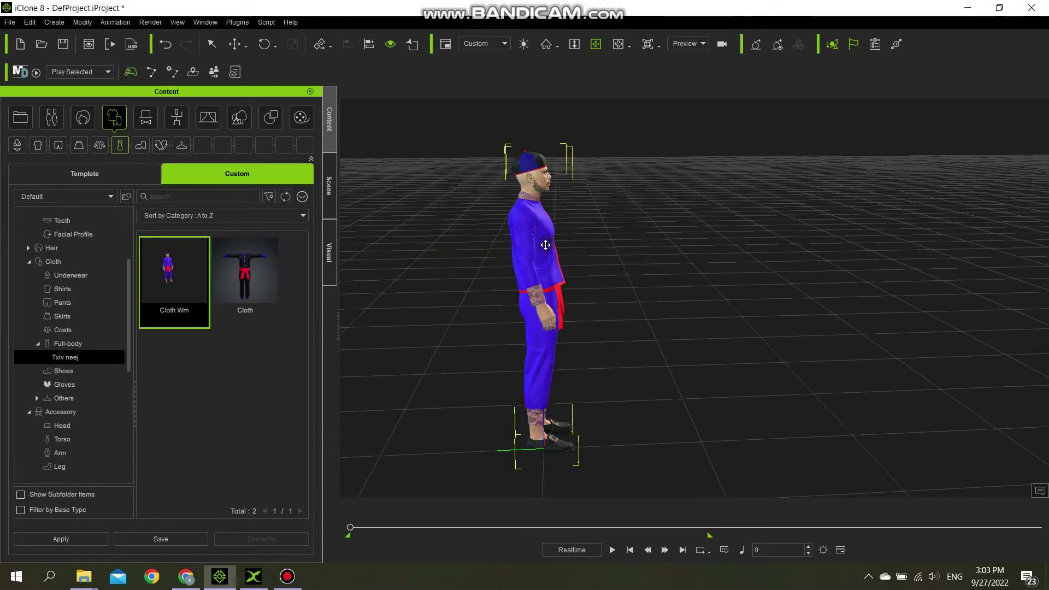
- Switch to File Explorer and check the exported mus kev + dhia FBX and its textures subfolders in the Motion IC 8 To IC 7 folder
{"action": "left_click", "coordinate": [966, 7]}
{"action": "right_click", "coordinate": [672, 160]}
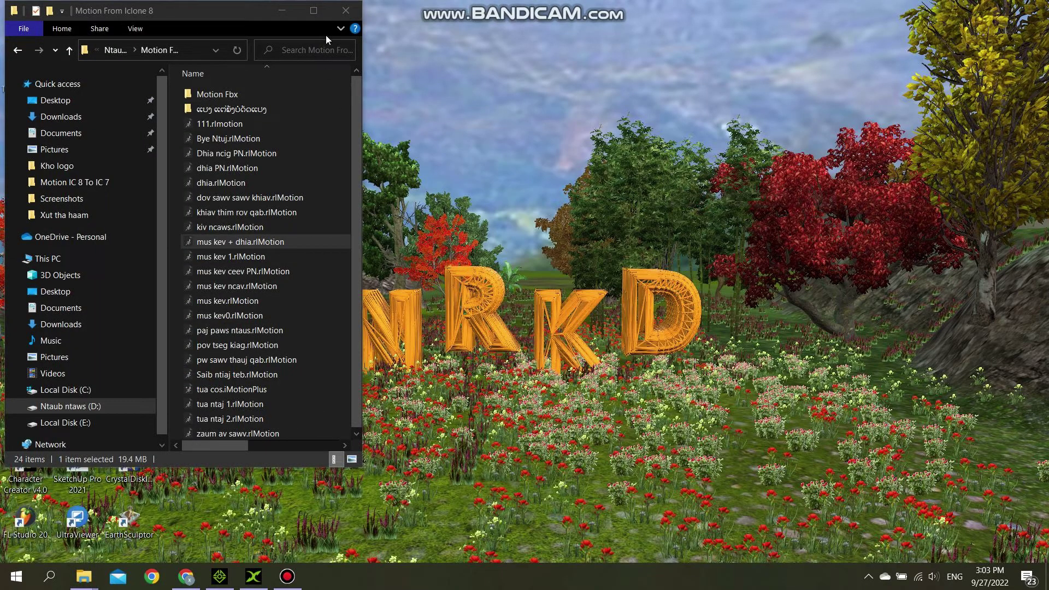
{"action": "left_click", "coordinate": [314, 11]}
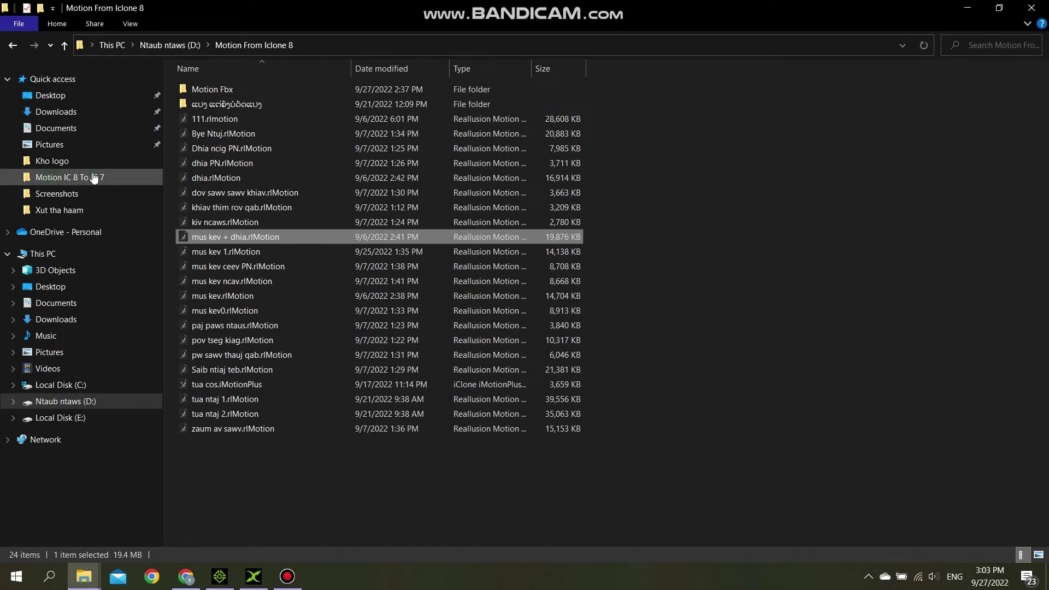
{"action": "left_click", "coordinate": [76, 178]}
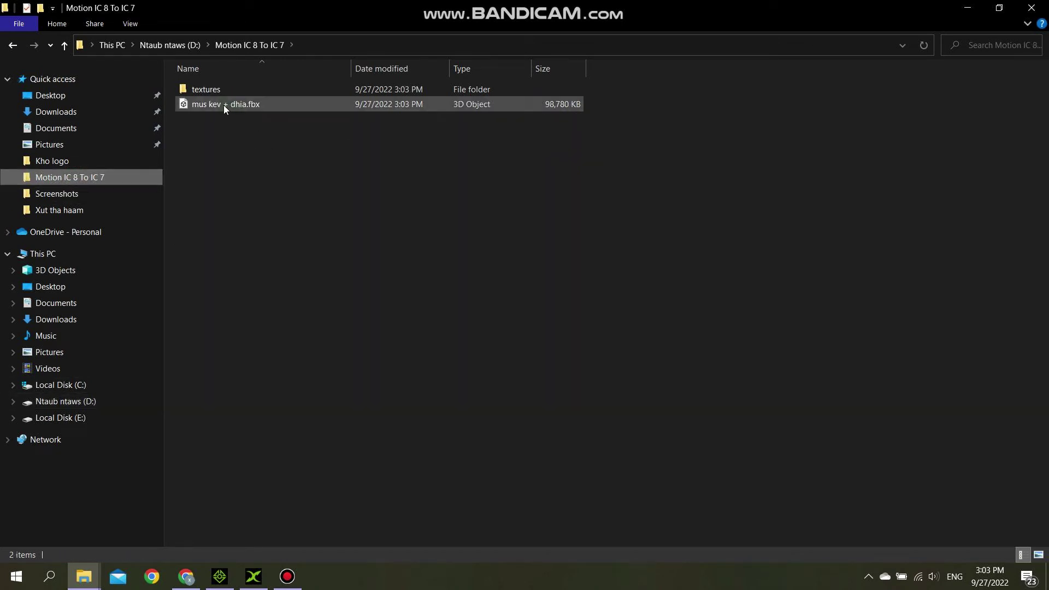
{"action": "left_click", "coordinate": [221, 105]}
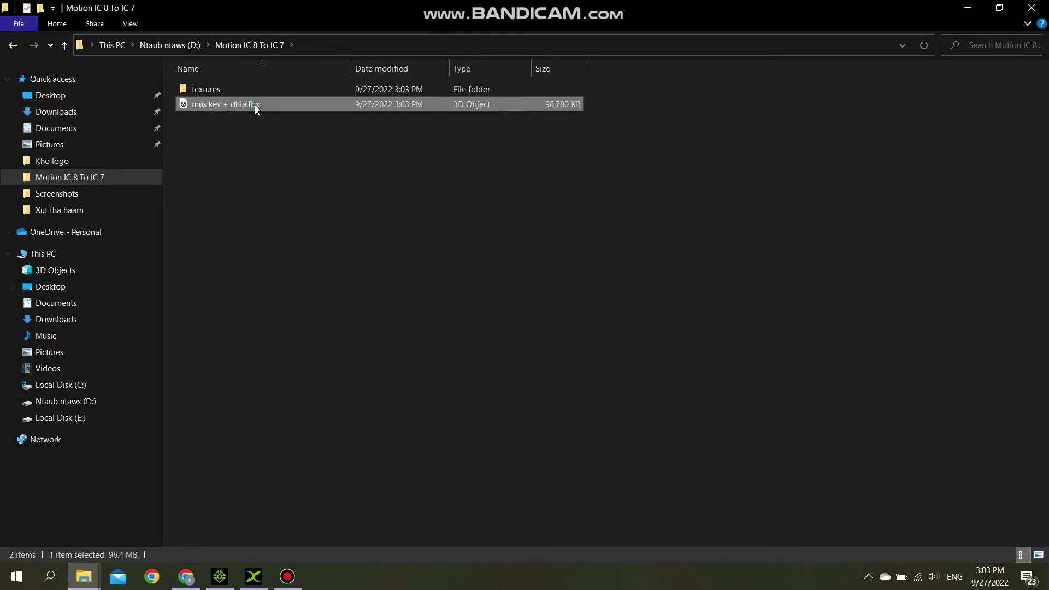
{"action": "double_click", "coordinate": [251, 91]}
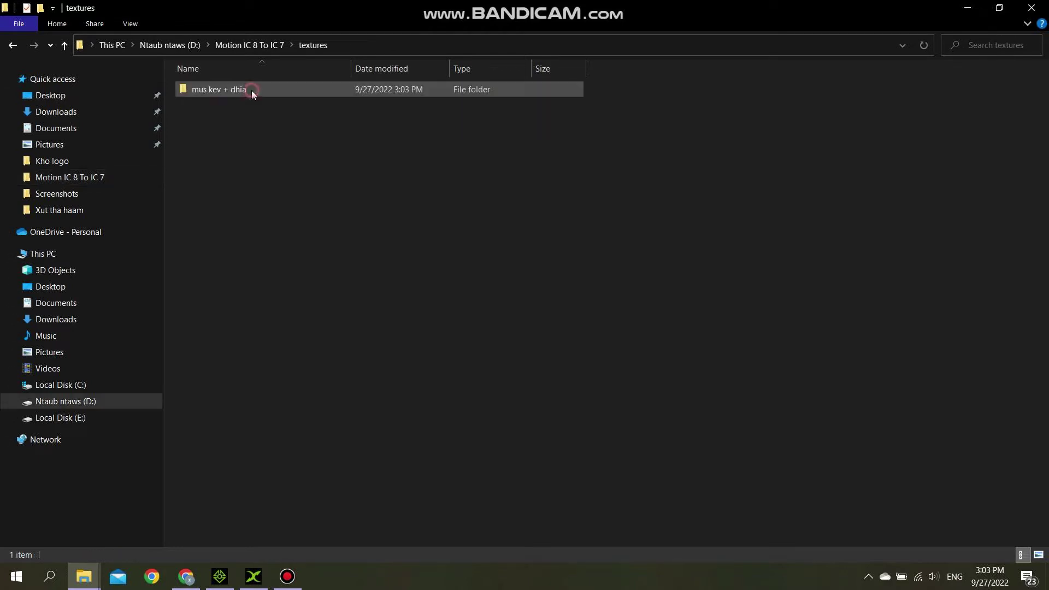
{"action": "double_click", "coordinate": [250, 89]}
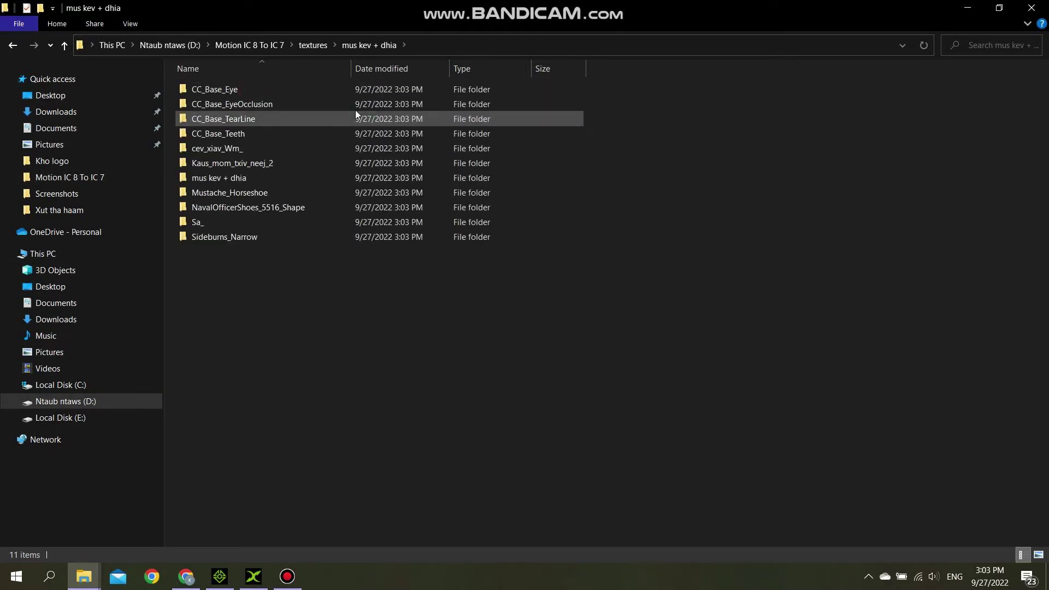
{"action": "left_click", "coordinate": [64, 46]}
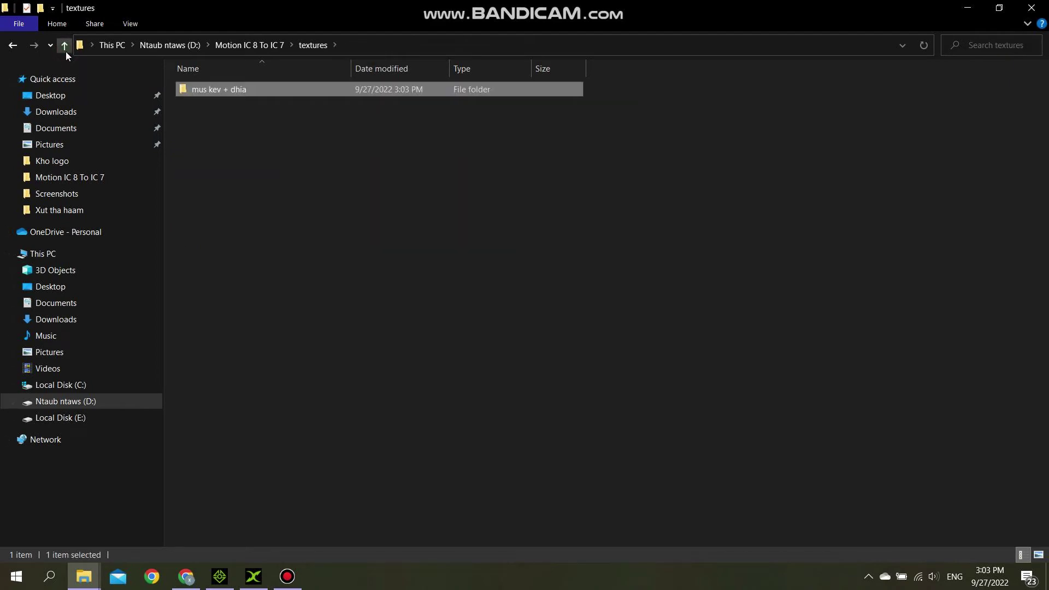
{"action": "left_click", "coordinate": [65, 46]}
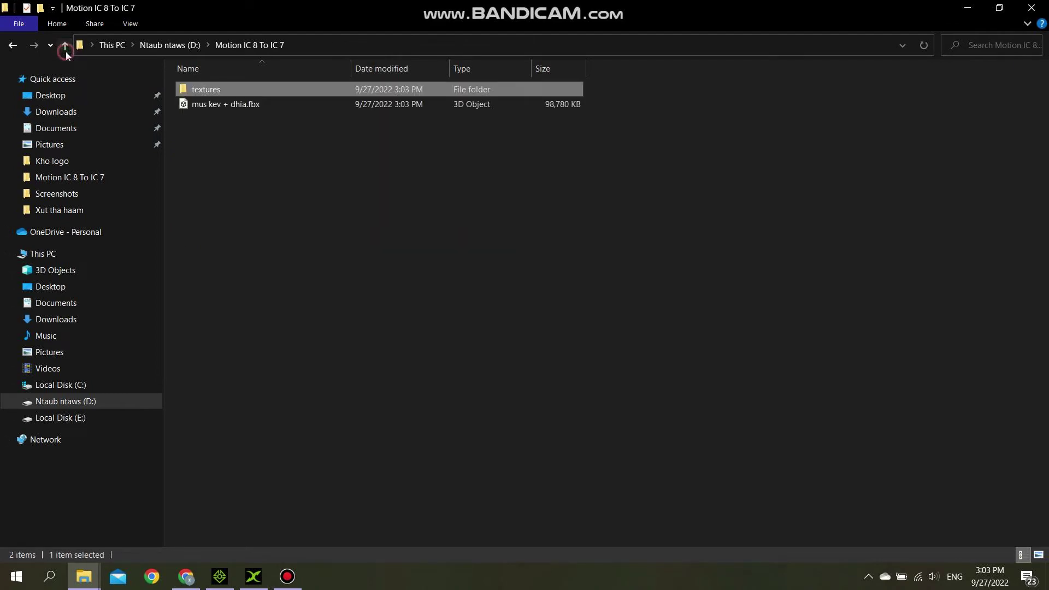
- Switch to iClone 3DXchange 7 and decline embedding the deleted images for the model already loaded
{"action": "left_click", "coordinate": [968, 8]}
{"action": "right_click", "coordinate": [583, 89]}
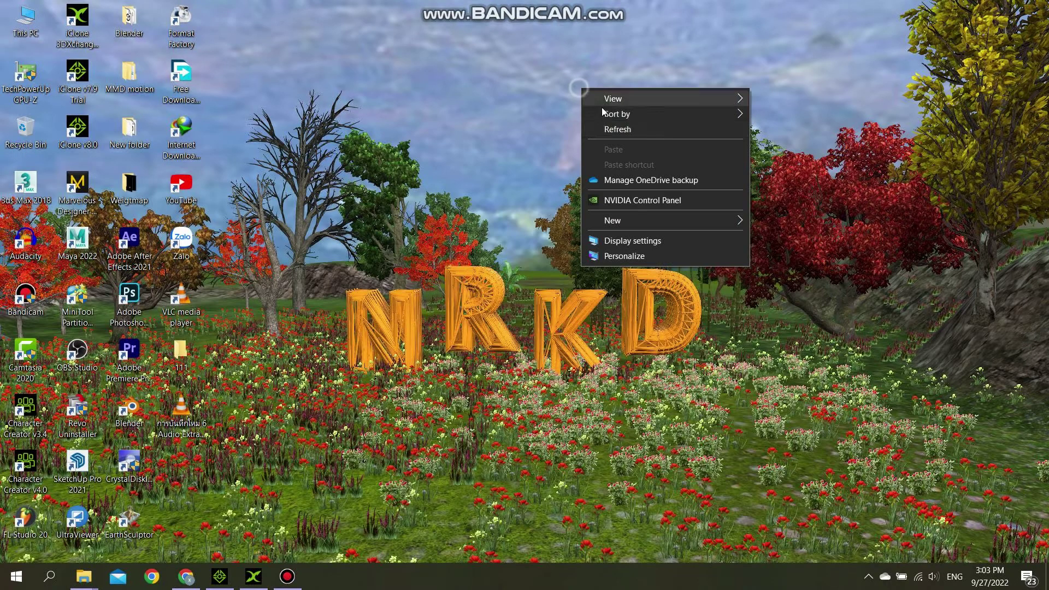
{"action": "left_click", "coordinate": [622, 130]}
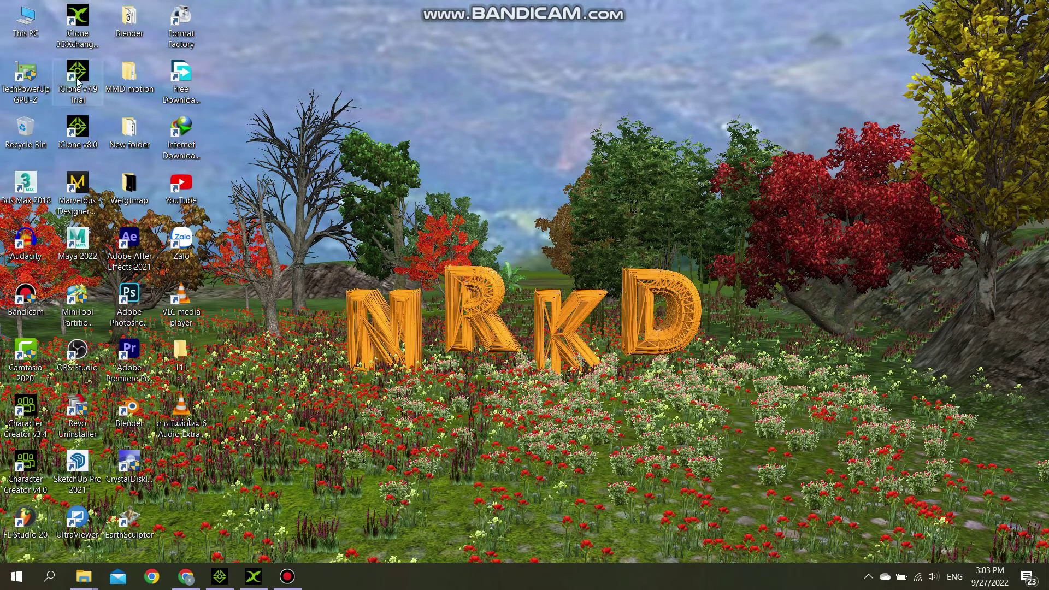
{"action": "double_click", "coordinate": [72, 35]}
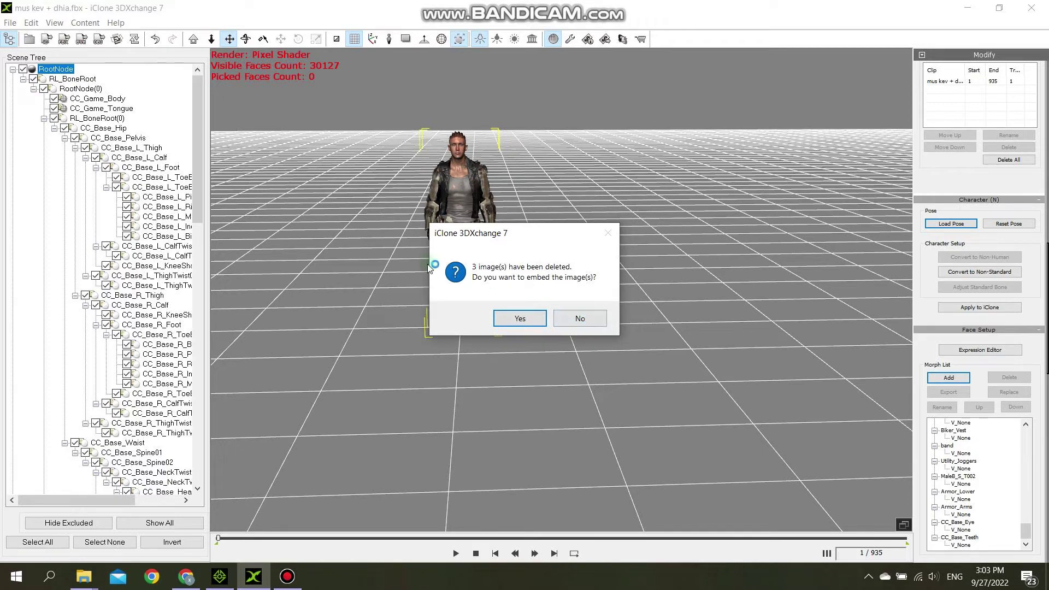
{"action": "left_click", "coordinate": [580, 318]}
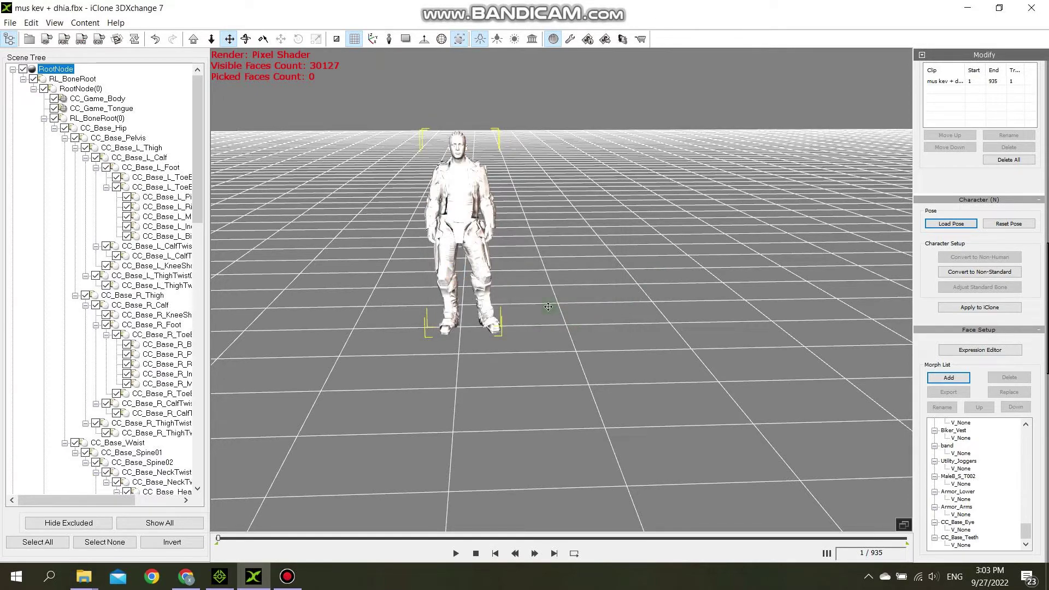
{"action": "left_click_drag", "start_coordinate": [431, 282], "coordinate": [475, 304]}
{"action": "mouse_move", "coordinate": [475, 304]}
{"action": "right_mouse_down"}
{"action": "mouse_move", "coordinate": [510, 297]}
{"action": "mouse_move", "coordinate": [459, 301]}
{"action": "right_mouse_up"}
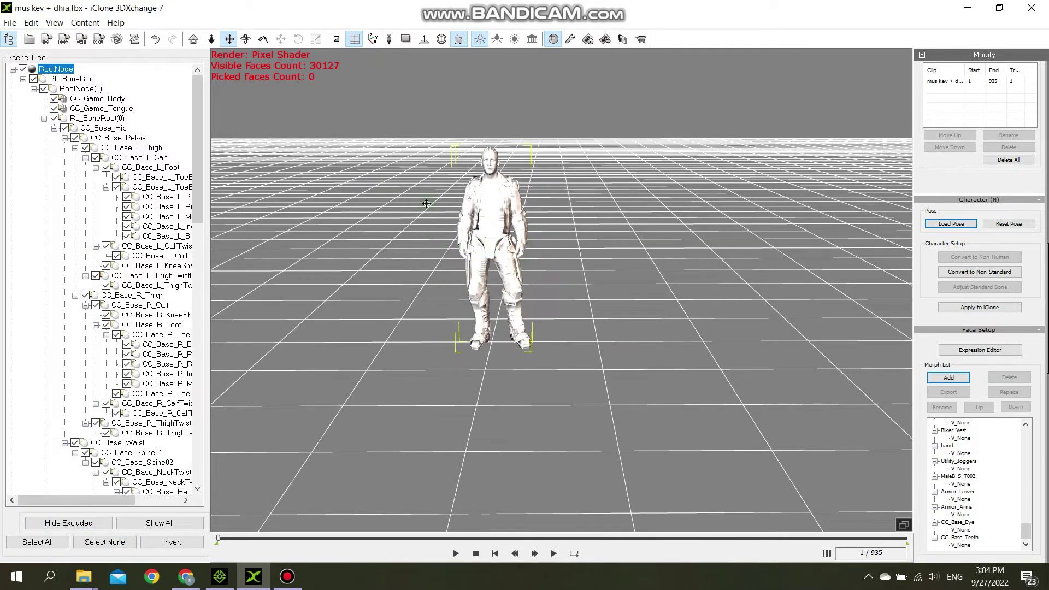
{"action": "right_click_drag", "start_coordinate": [466, 260], "coordinate": [492, 251]}
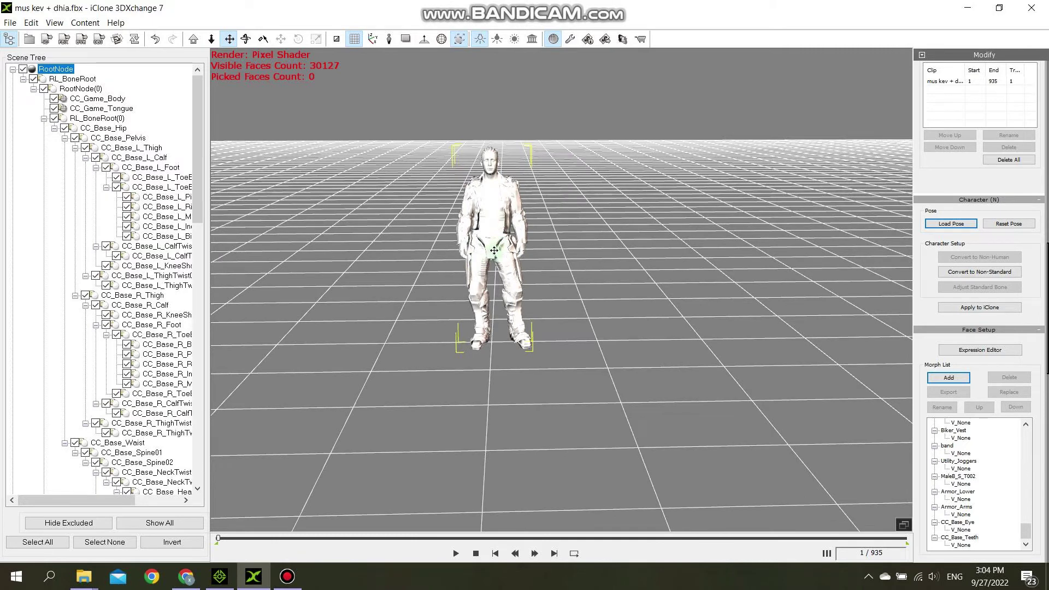
- Import mus kev + dhia.fbx from the Motion IC 8 To IC 7 folder with animation at 60 samples per second and smooth curve enabled
{"action": "left_click", "coordinate": [84, 574]}
{"action": "left_click", "coordinate": [127, 506]}
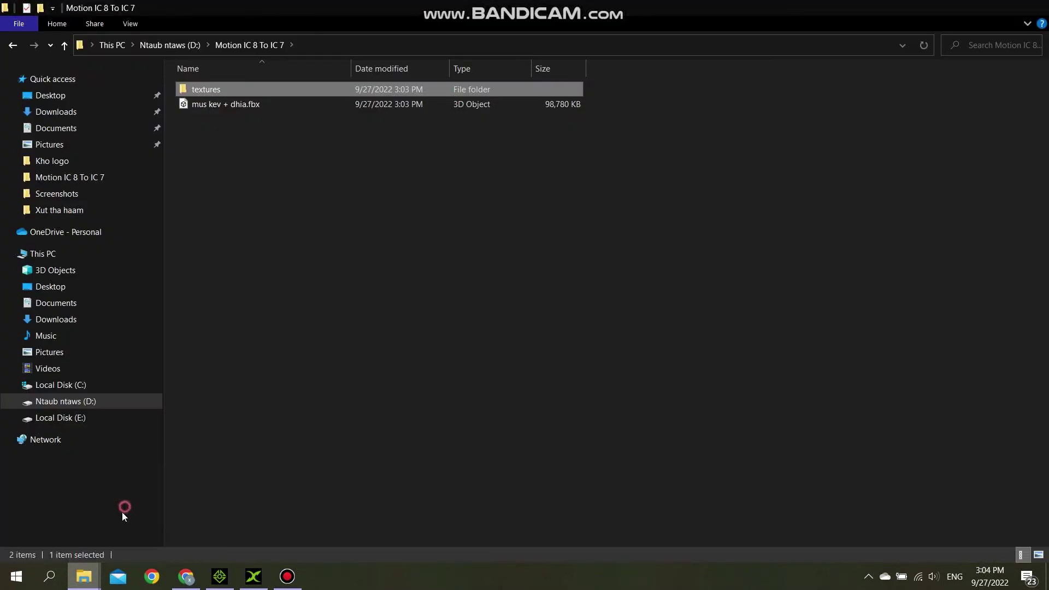
{"action": "left_click", "coordinate": [999, 6]}
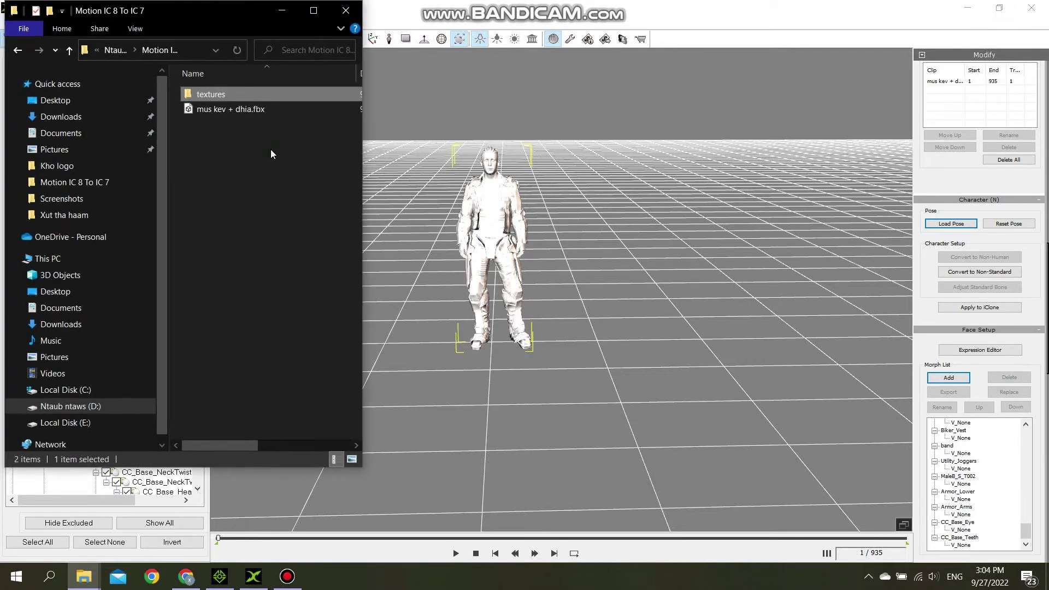
{"action": "left_click", "coordinate": [234, 111]}
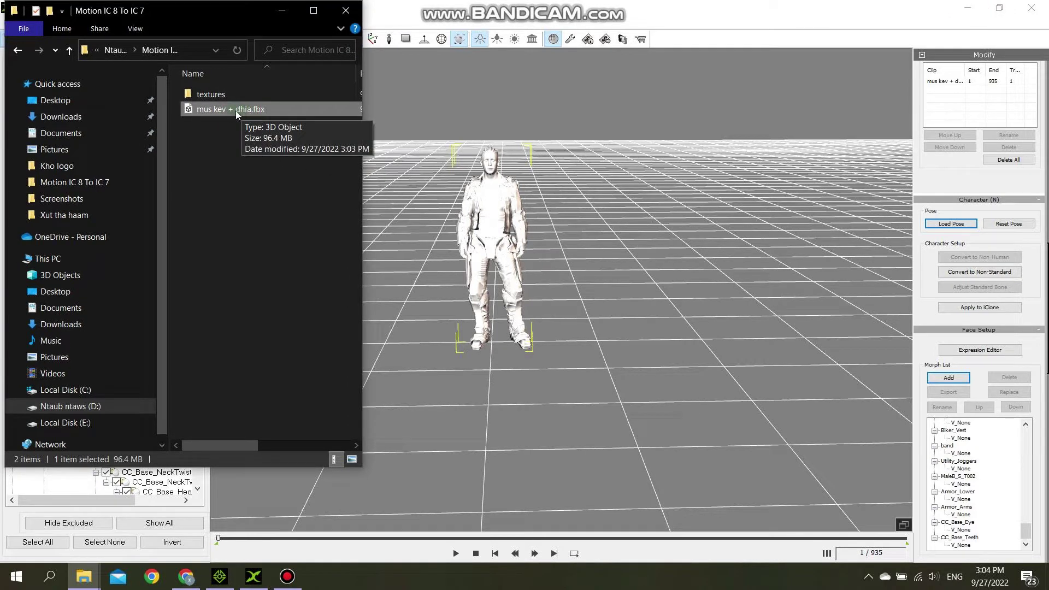
{"action": "left_click_drag", "start_coordinate": [237, 113], "coordinate": [499, 217]}
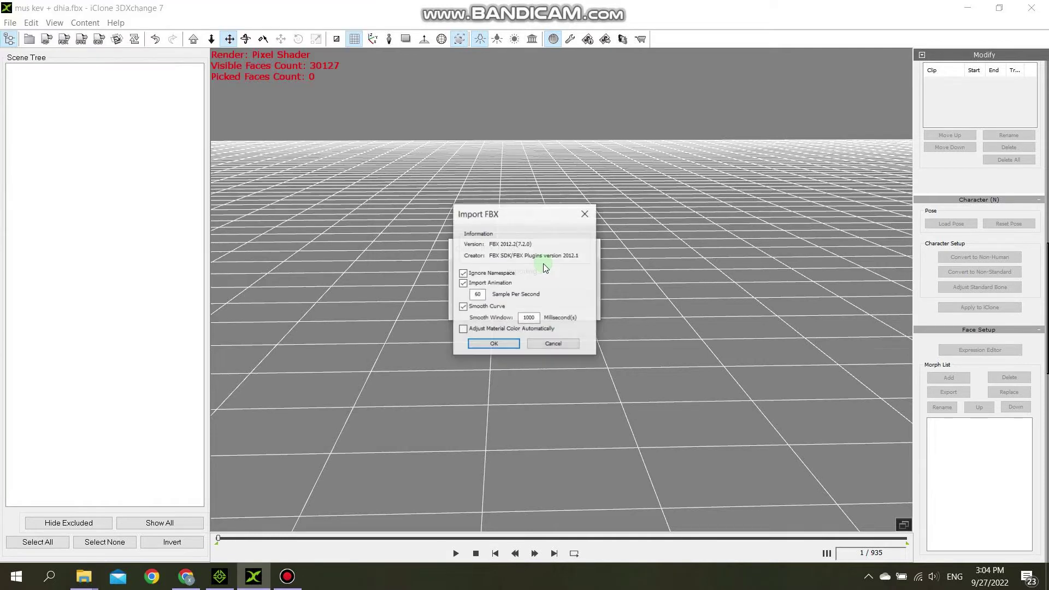
{"action": "left_click", "coordinate": [477, 345]}
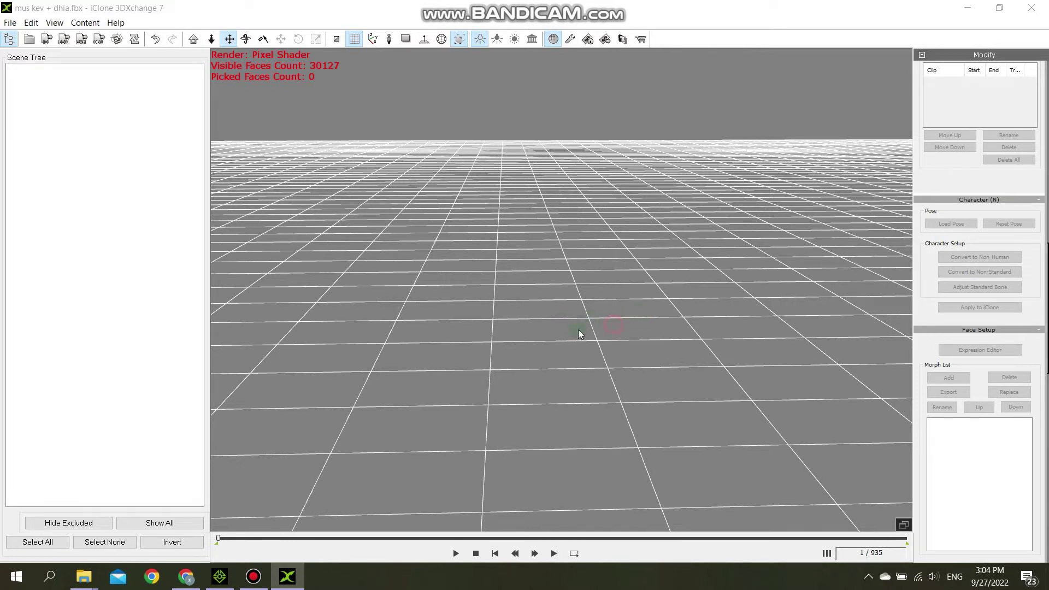
- Wait for the import to process and accept converting the model to a non-standard character using the CC_G3Character profile
{"action": "left_click", "coordinate": [293, 583]}
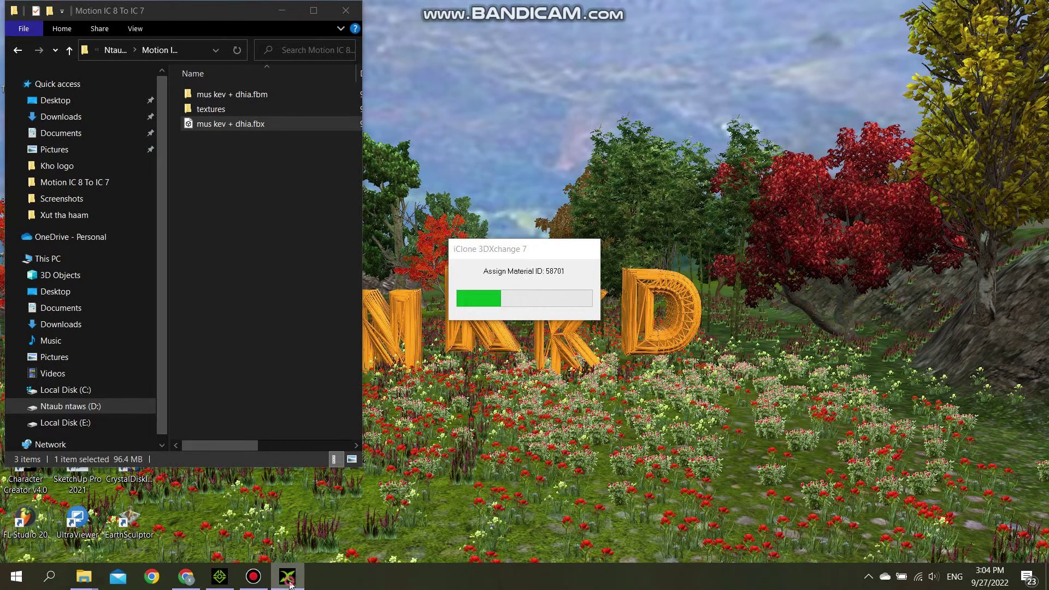
{"action": "left_click", "coordinate": [289, 579]}
{"action": "left_click", "coordinate": [288, 578]}
{"action": "left_click", "coordinate": [281, 10]}
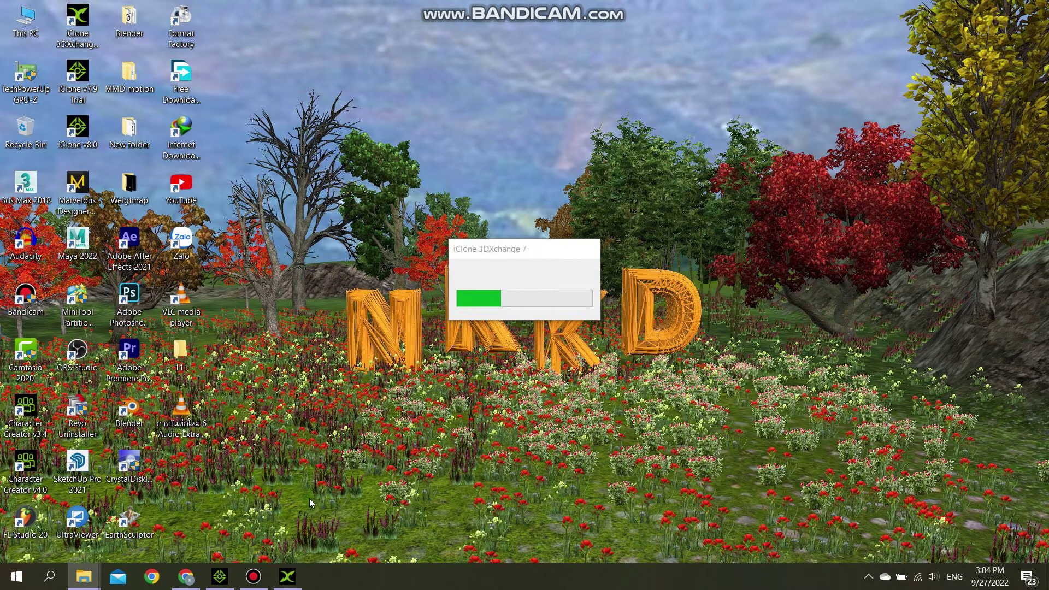
{"action": "mouse_move", "coordinate": [287, 582]}
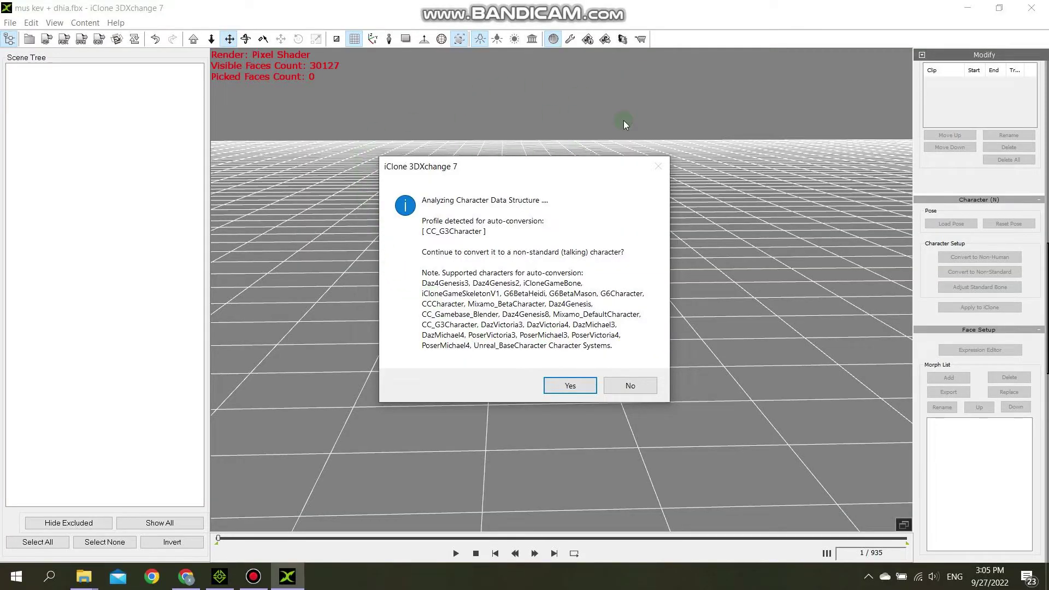
{"action": "left_click", "coordinate": [571, 389]}
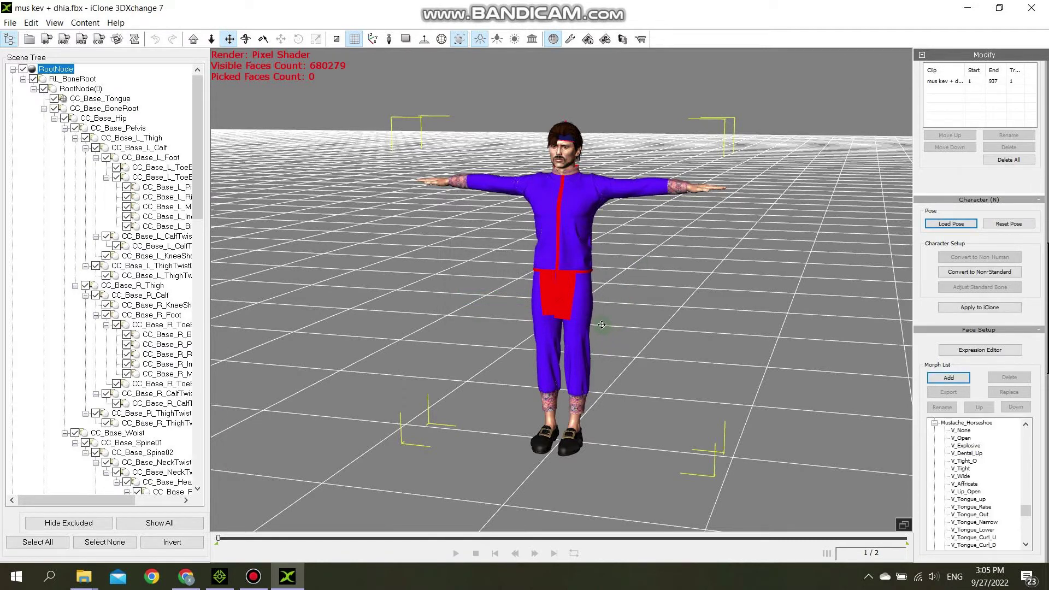
- Activate the mus kev + dhia clip in the Perform Editor so its motion is applied to the imported character
{"action": "right_click_drag", "start_coordinate": [540, 298], "coordinate": [739, 311]}
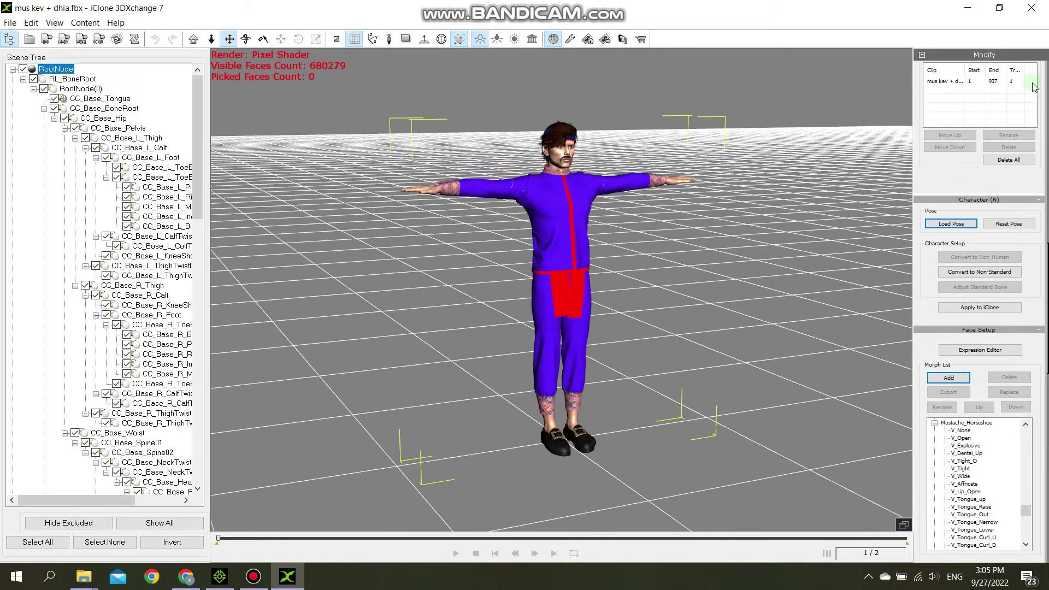
{"action": "scroll", "coordinate": [1048, 130], "scroll_direction": "up", "scroll_amount": 5}
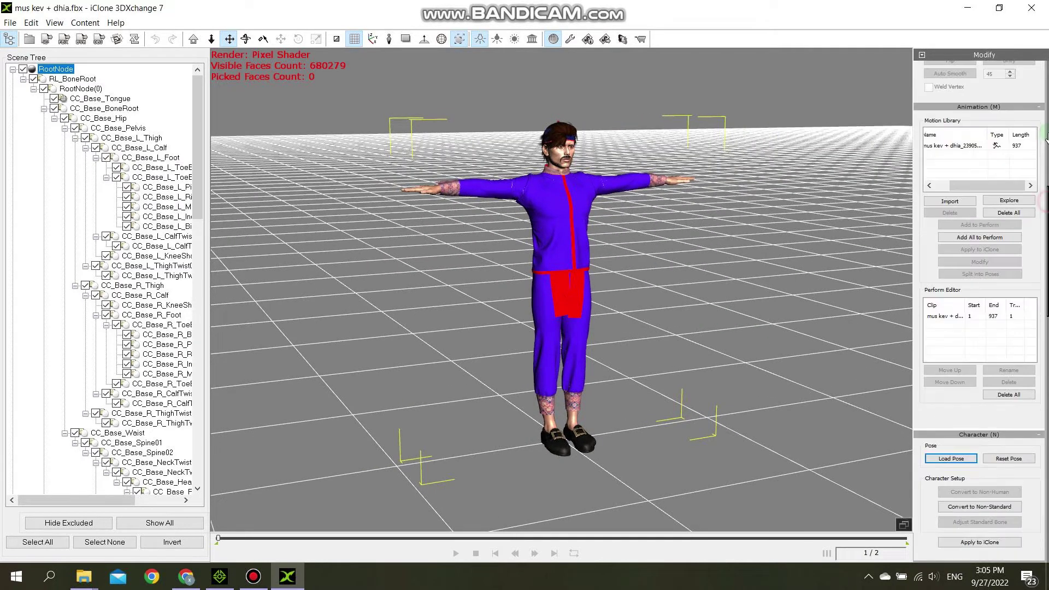
{"action": "scroll", "coordinate": [1046, 141], "scroll_direction": "down", "scroll_amount": 2}
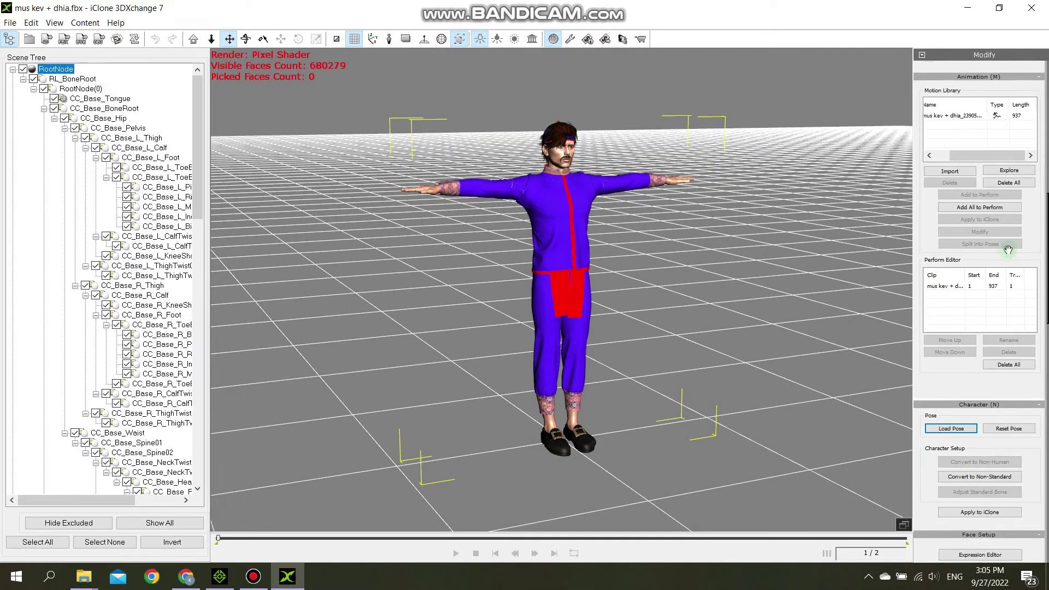
{"action": "left_click", "coordinate": [958, 291]}
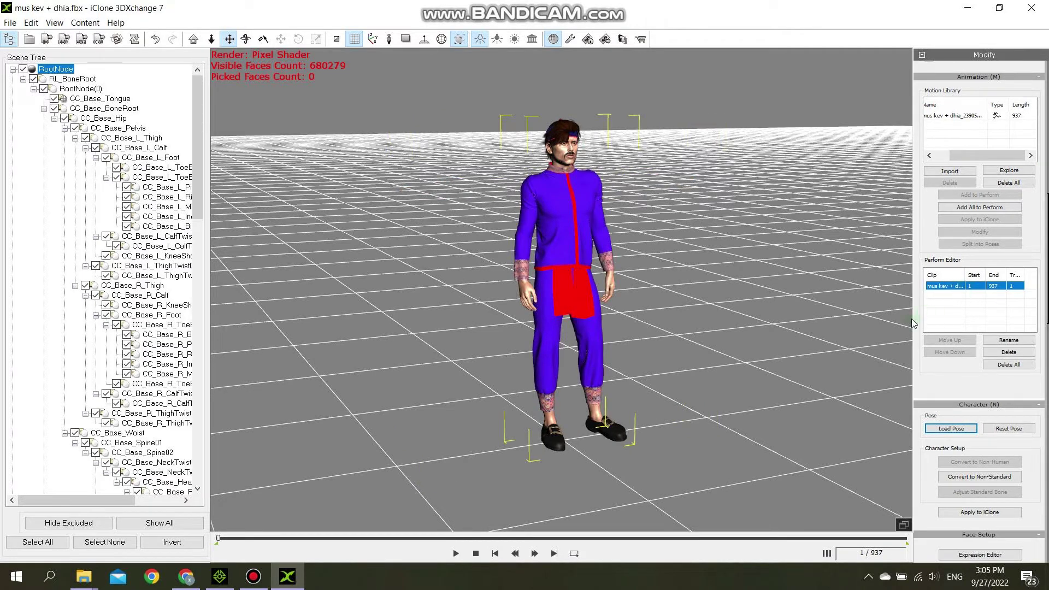
{"action": "right_click_drag", "start_coordinate": [757, 351], "coordinate": [691, 360]}
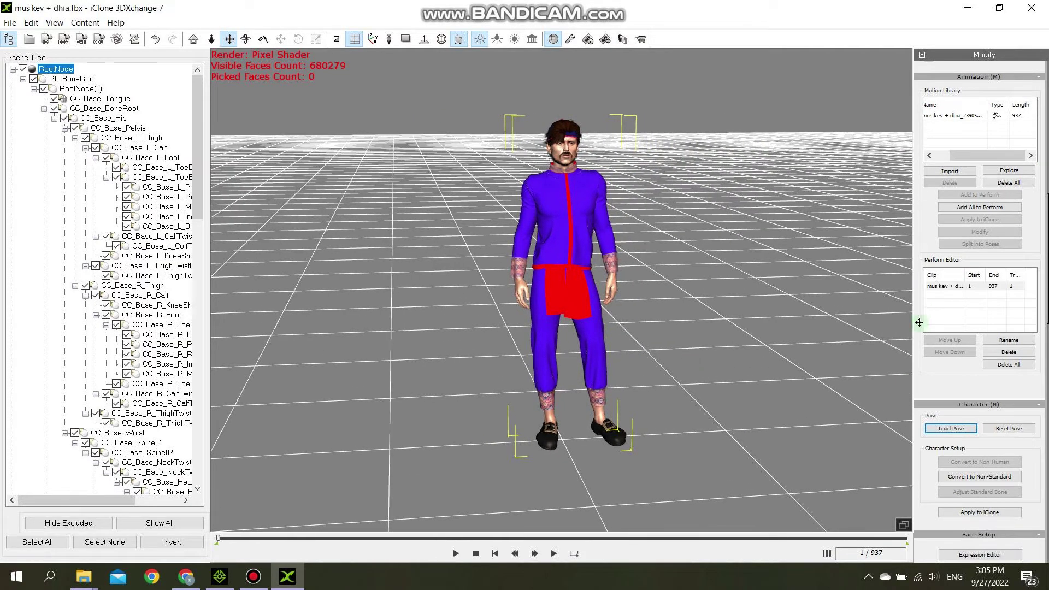
- Play the start of the imported clip to check the walking motion, and return playback to the first frame
{"action": "left_click", "coordinate": [456, 553]}
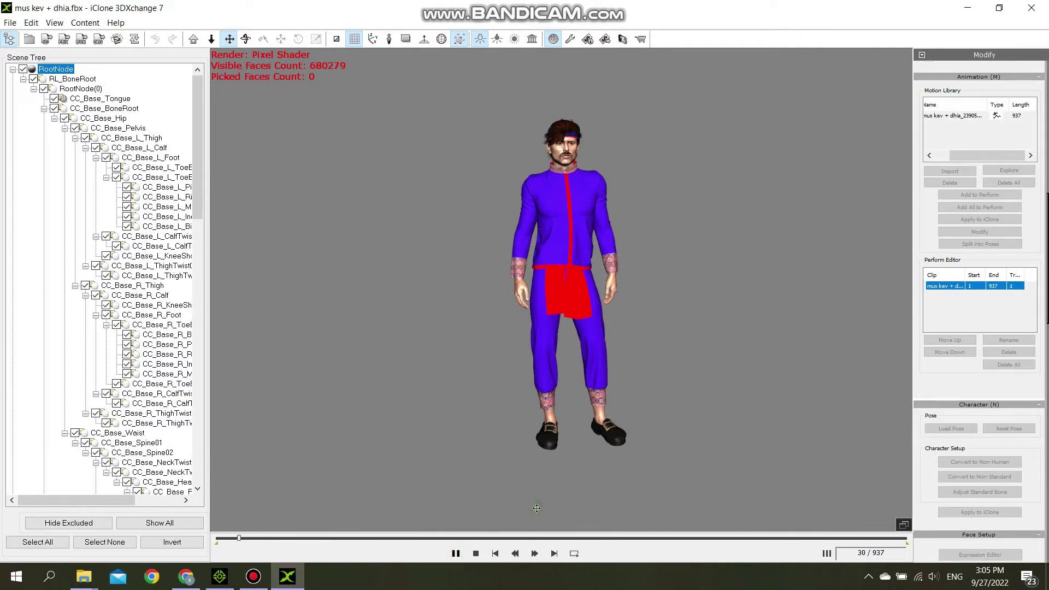
{"action": "left_click", "coordinate": [456, 553]}
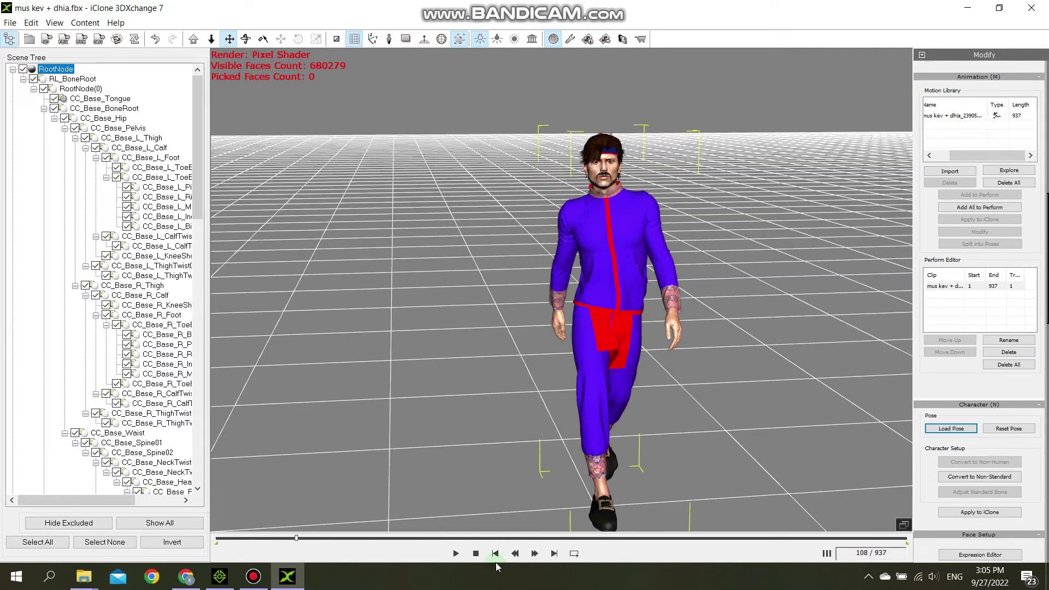
{"action": "left_click", "coordinate": [496, 555]}
{"action": "right_click_drag", "start_coordinate": [592, 405], "coordinate": [757, 343]}
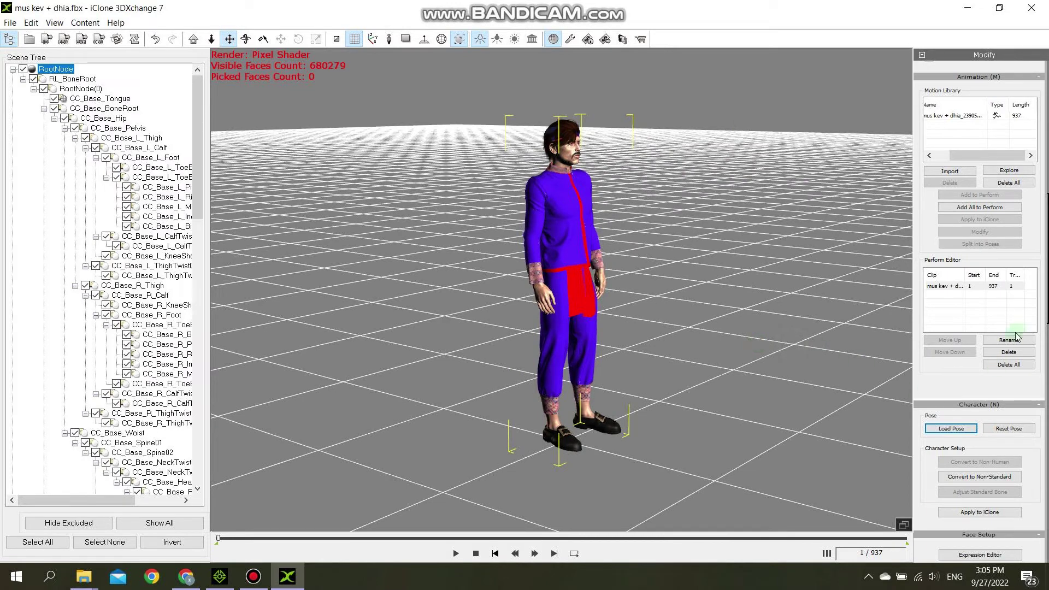
{"action": "scroll", "coordinate": [1011, 452], "scroll_direction": "down", "scroll_amount": 5}
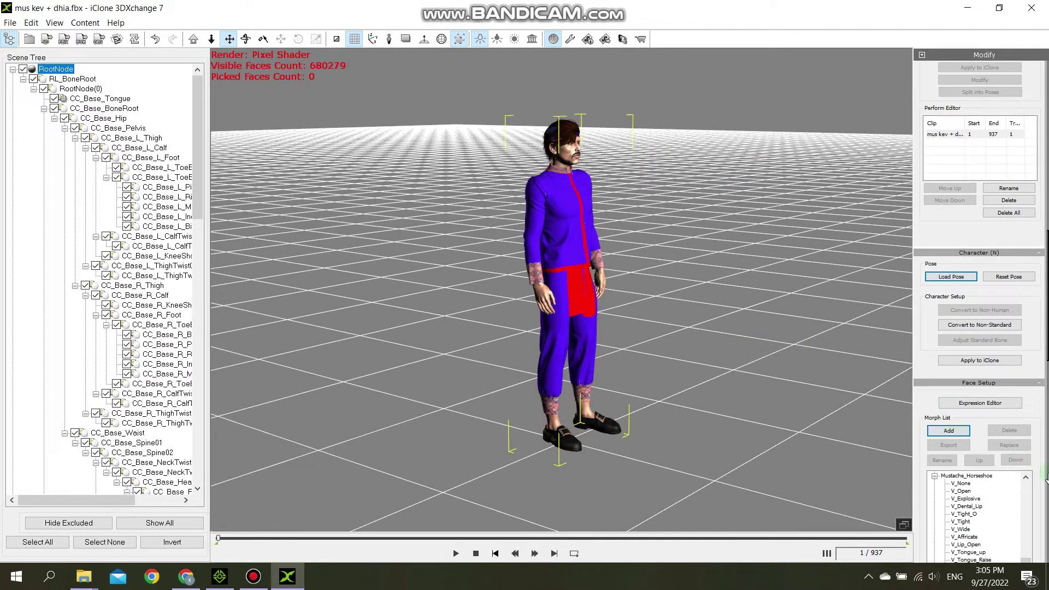
{"action": "scroll", "coordinate": [1046, 348], "scroll_direction": "up", "scroll_amount": 2}
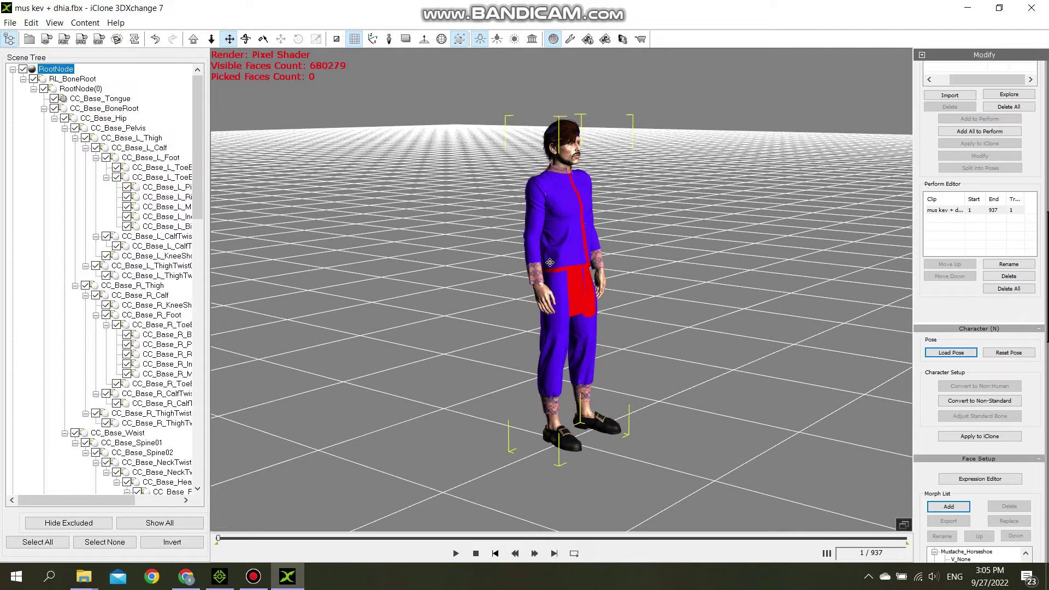
{"action": "right_click_drag", "start_coordinate": [550, 263], "coordinate": [580, 263]}
{"action": "right_click_drag", "start_coordinate": [538, 179], "coordinate": [582, 236]}
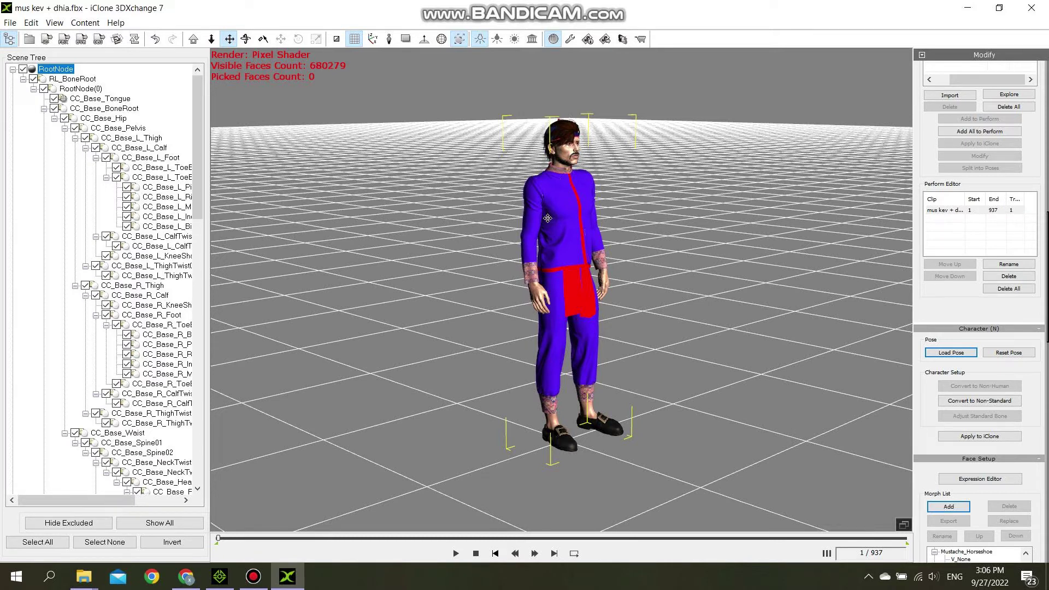
- Start an iClone content export with iClone 7 as the target version, leaving geometry export off and animation export on
{"action": "left_click", "coordinate": [9, 23]}
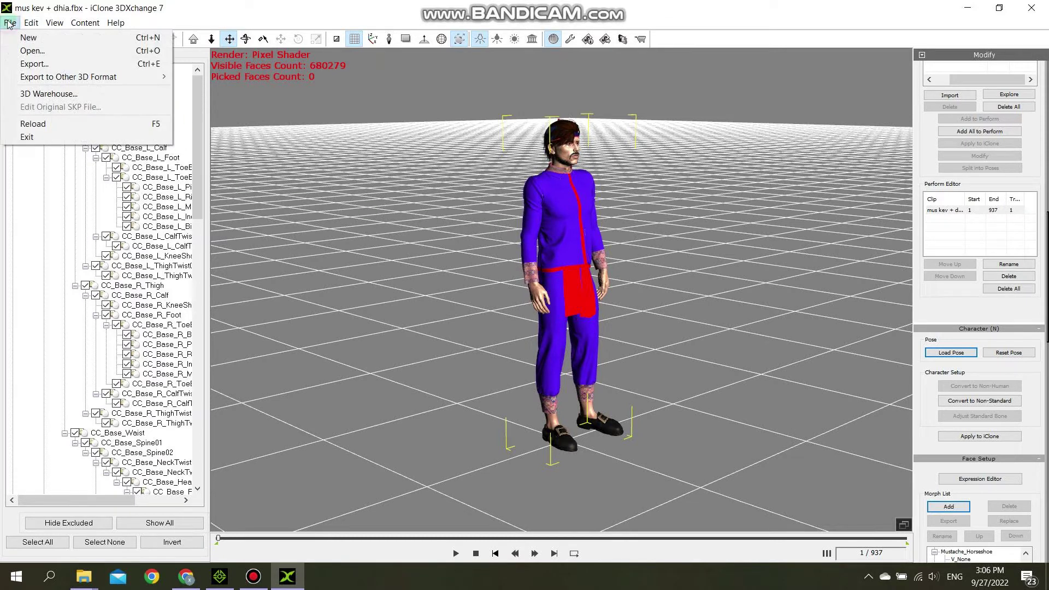
{"action": "left_click", "coordinate": [34, 64]}
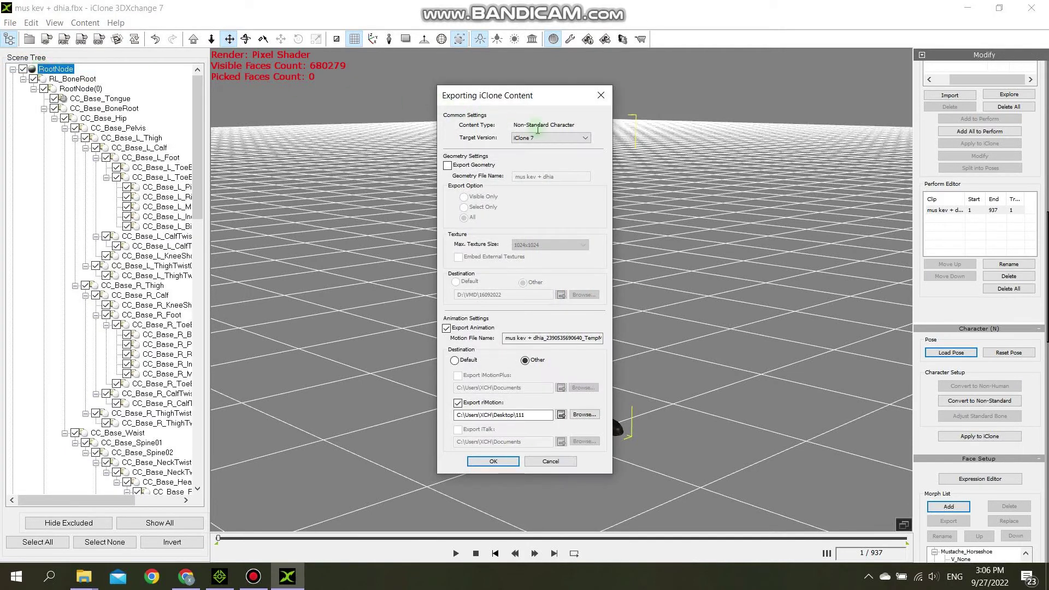
{"action": "left_click", "coordinate": [568, 141]}
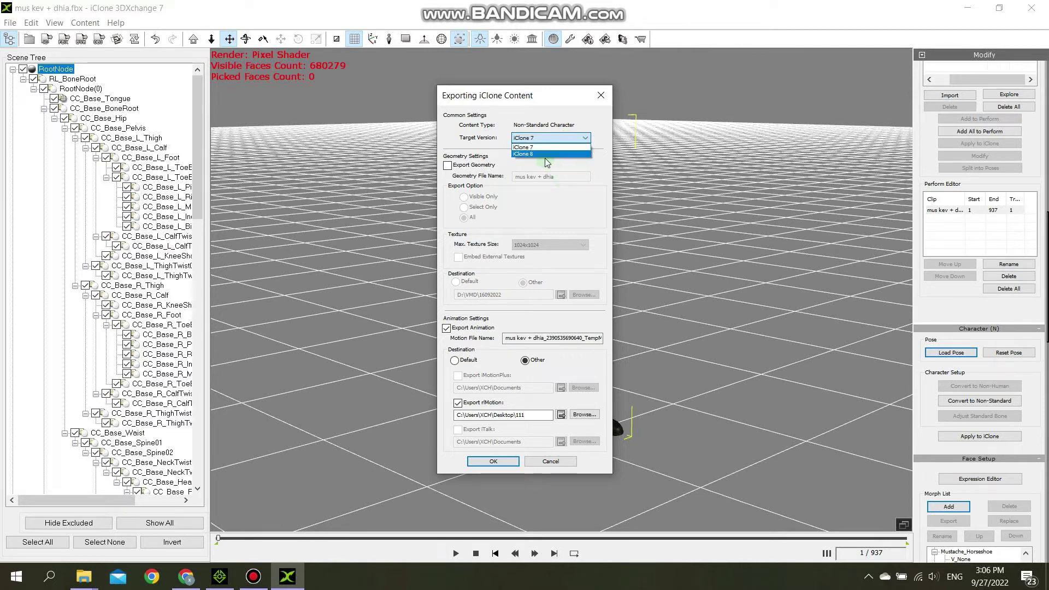
{"action": "left_click", "coordinate": [575, 201]}
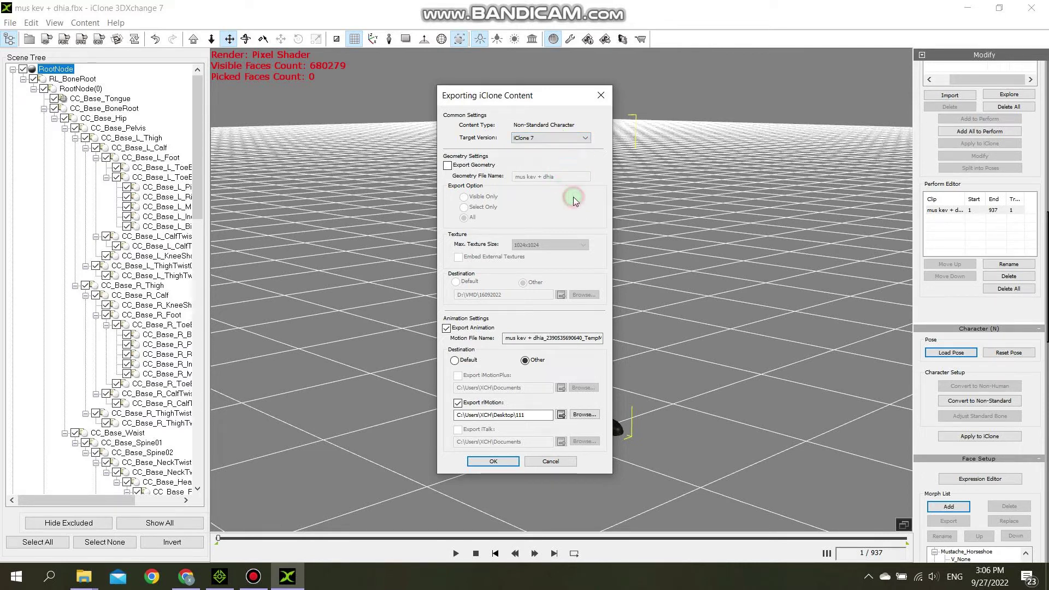
{"action": "left_click", "coordinate": [449, 166]}
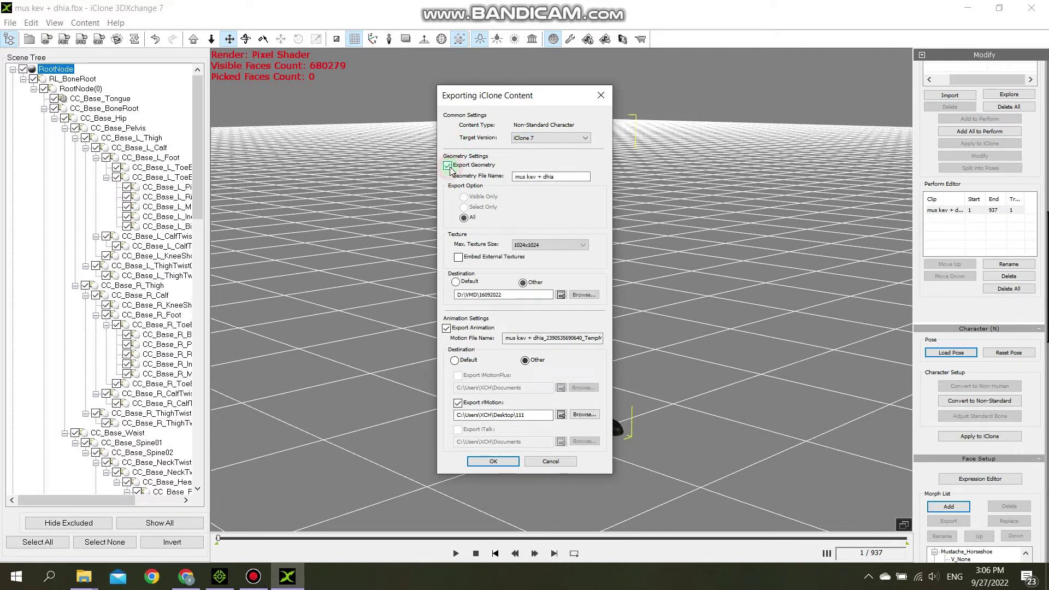
{"action": "left_click", "coordinate": [448, 165]}
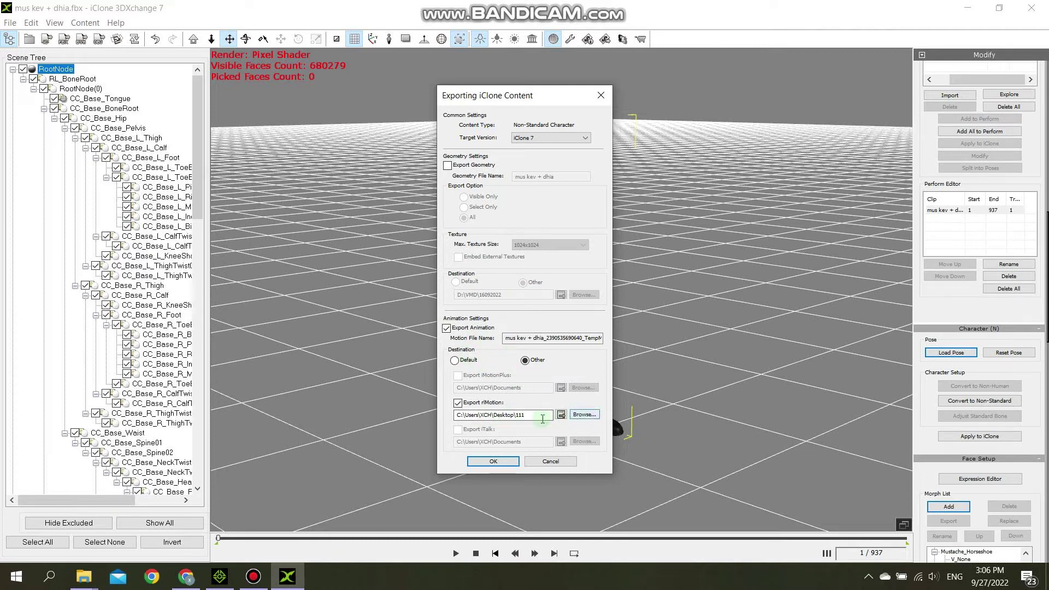
- Export the motion as an rlMotion file to the 111 folder on the Desktop and close the completion message
{"action": "left_click", "coordinate": [583, 417]}
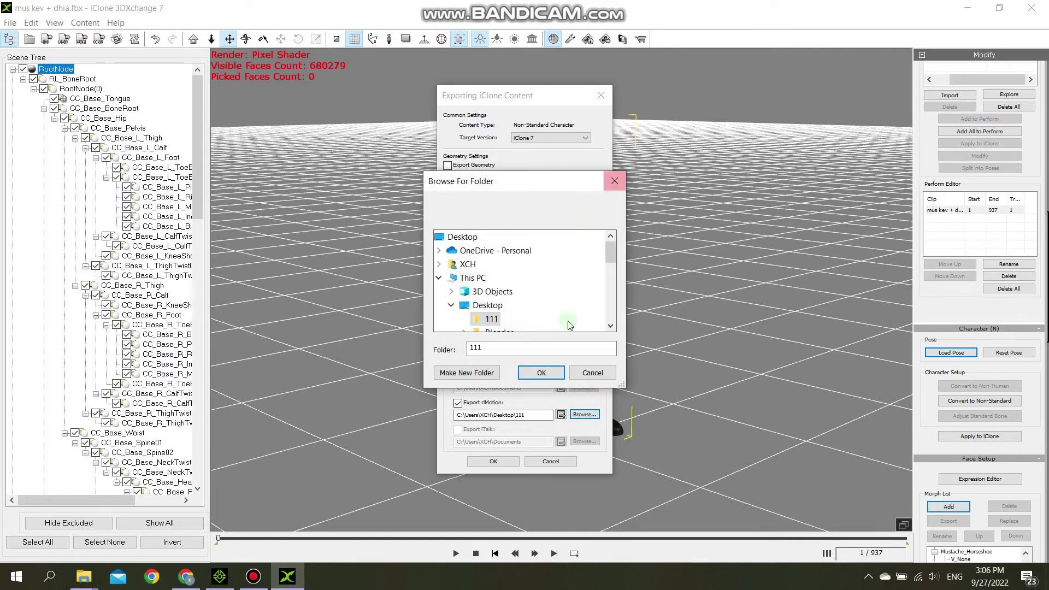
{"action": "left_click", "coordinate": [541, 372]}
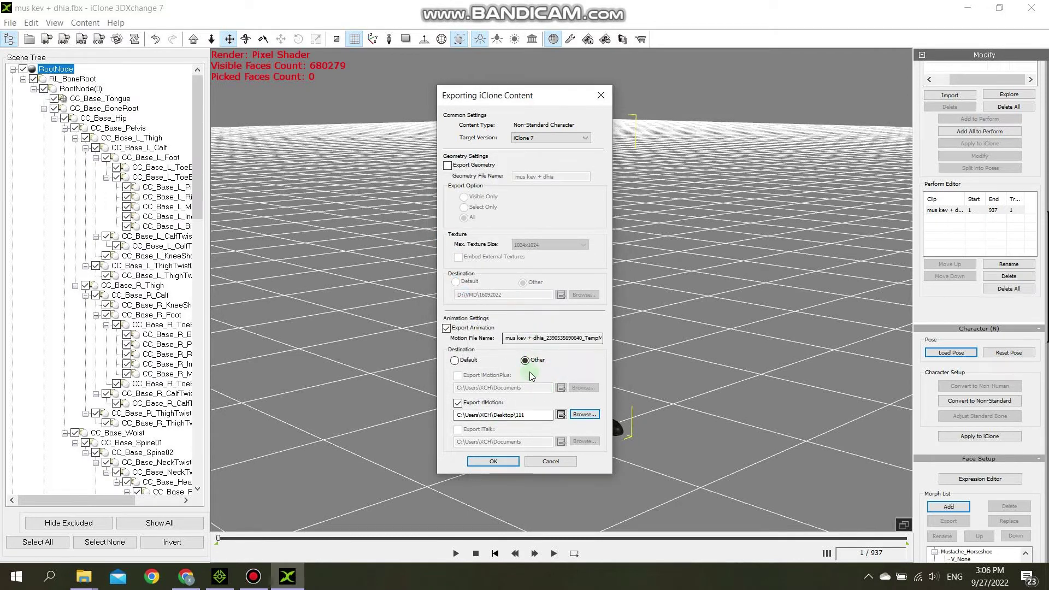
{"action": "left_click", "coordinate": [496, 462]}
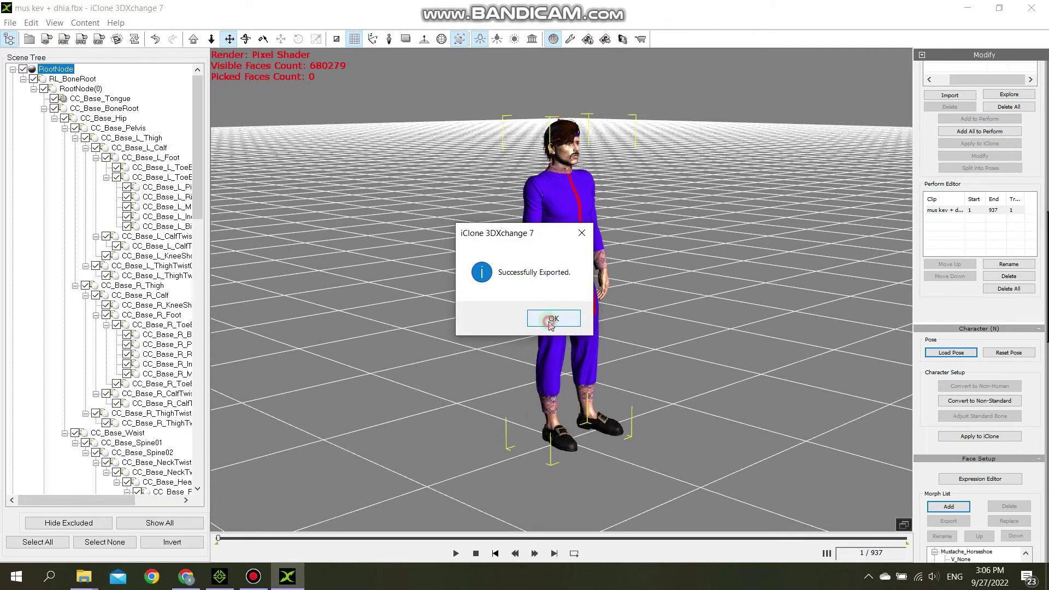
{"action": "left_click", "coordinate": [551, 322]}
- Minimize 3DXchange, refresh the desktop, and switch to iClone 8 to close it without saving the project
{"action": "left_click", "coordinate": [968, 7]}
{"action": "right_click", "coordinate": [579, 140]}
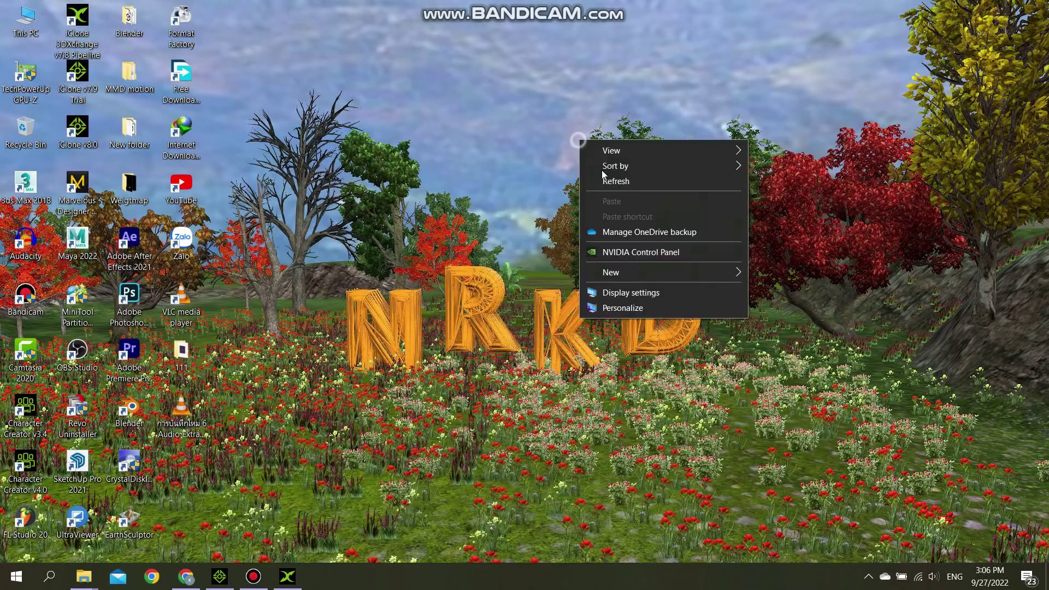
{"action": "left_click", "coordinate": [629, 183]}
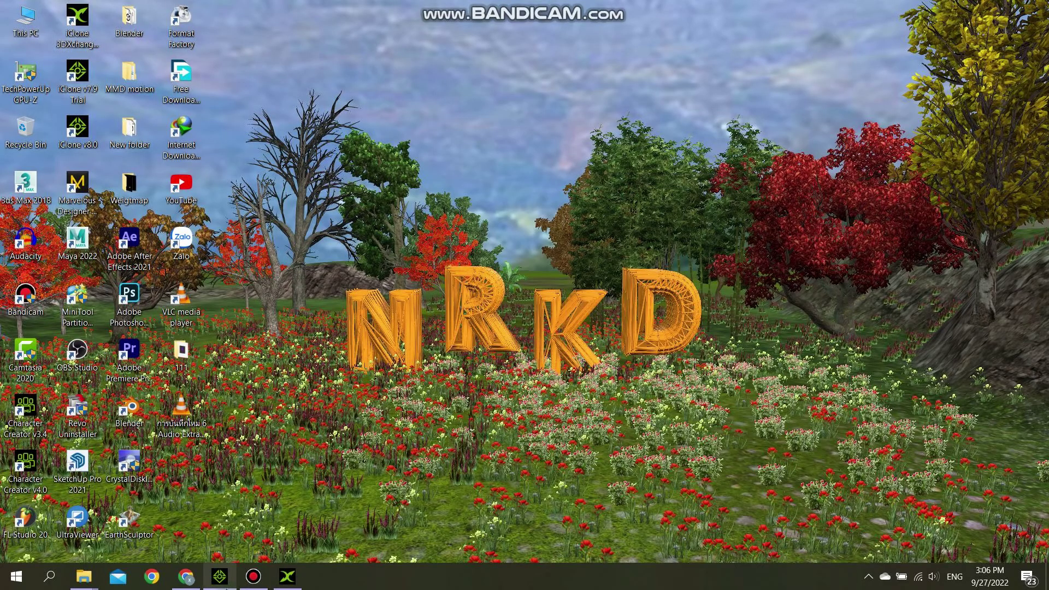
{"action": "left_click", "coordinate": [227, 588]}
{"action": "left_click", "coordinate": [1032, 7]}
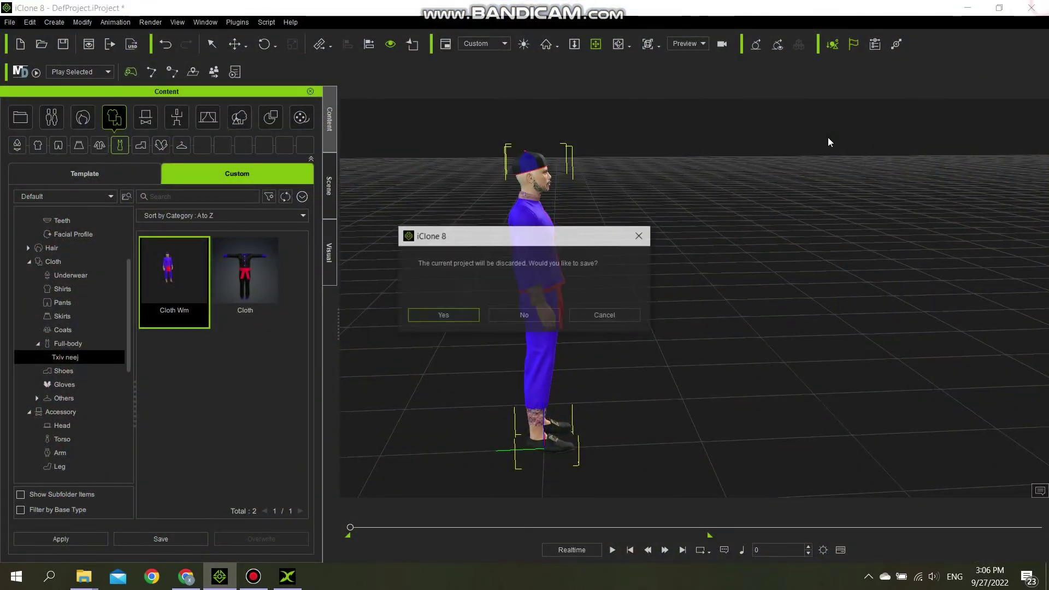
{"action": "left_click", "coordinate": [550, 317]}
- Launch iClone 7 from the desktop and decline restoring the unsaved project data
{"action": "right_click", "coordinate": [476, 160]}
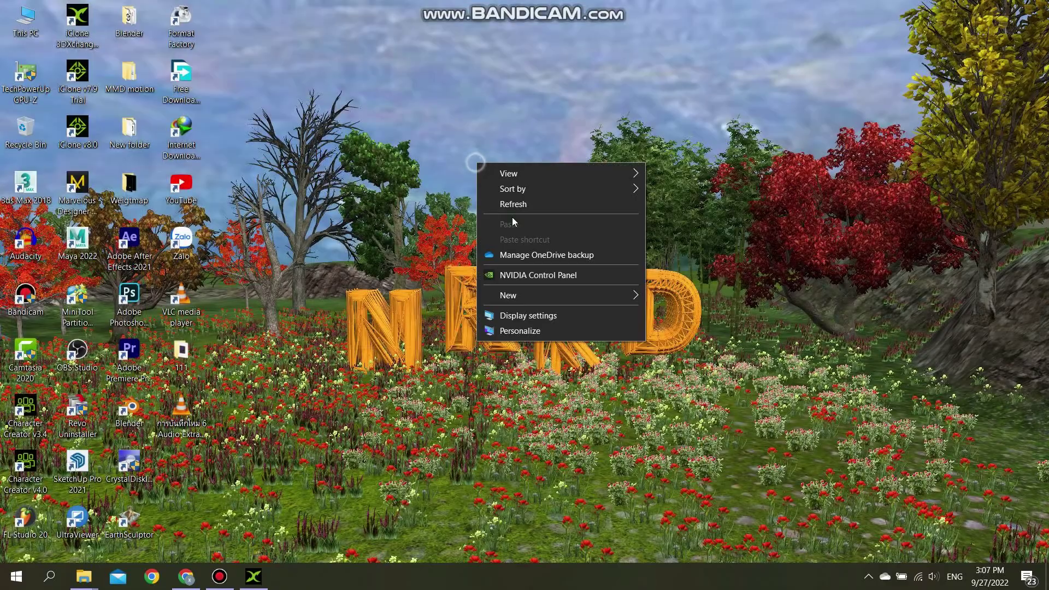
{"action": "left_click", "coordinate": [508, 203]}
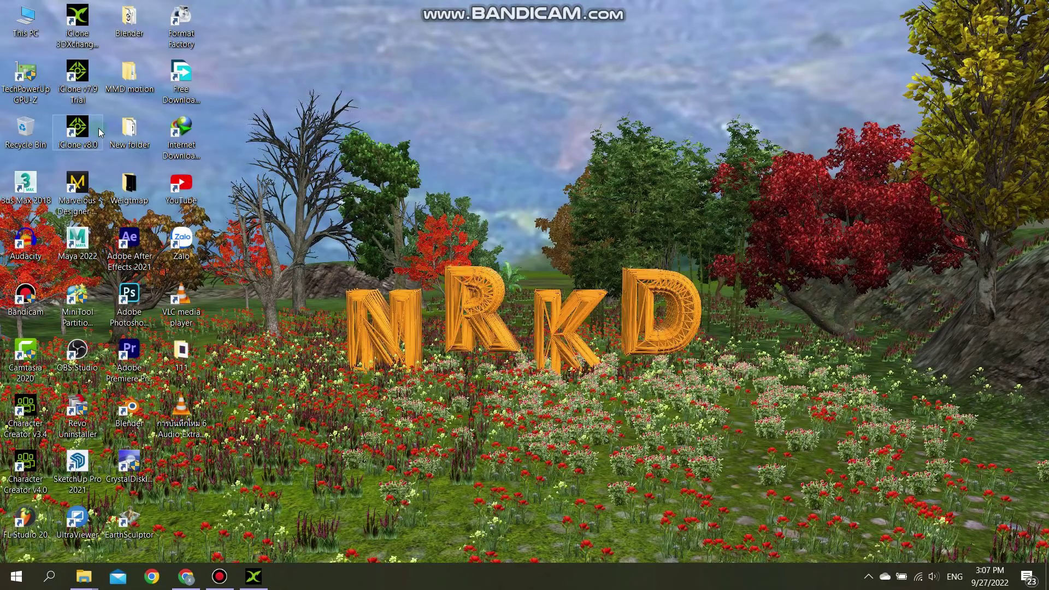
{"action": "double_click", "coordinate": [93, 91]}
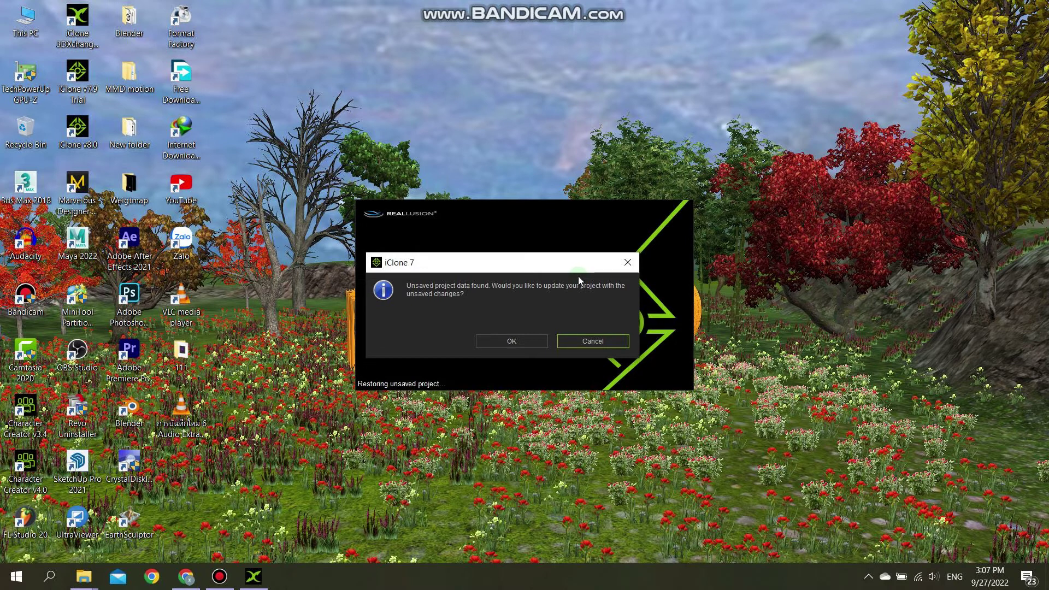
{"action": "left_click", "coordinate": [595, 342]}
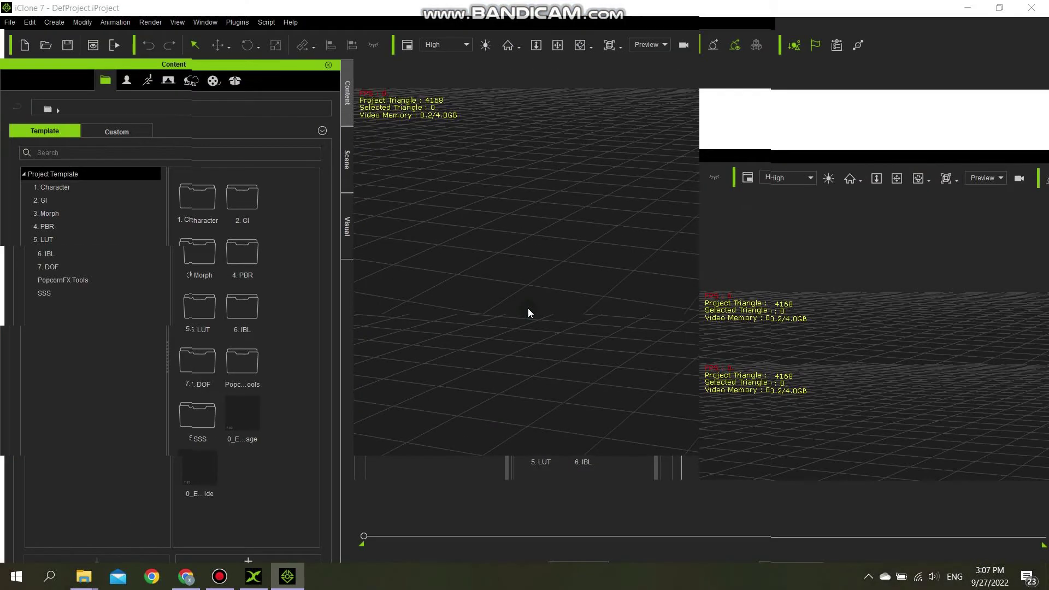
{"action": "left_click", "coordinate": [555, 372]}
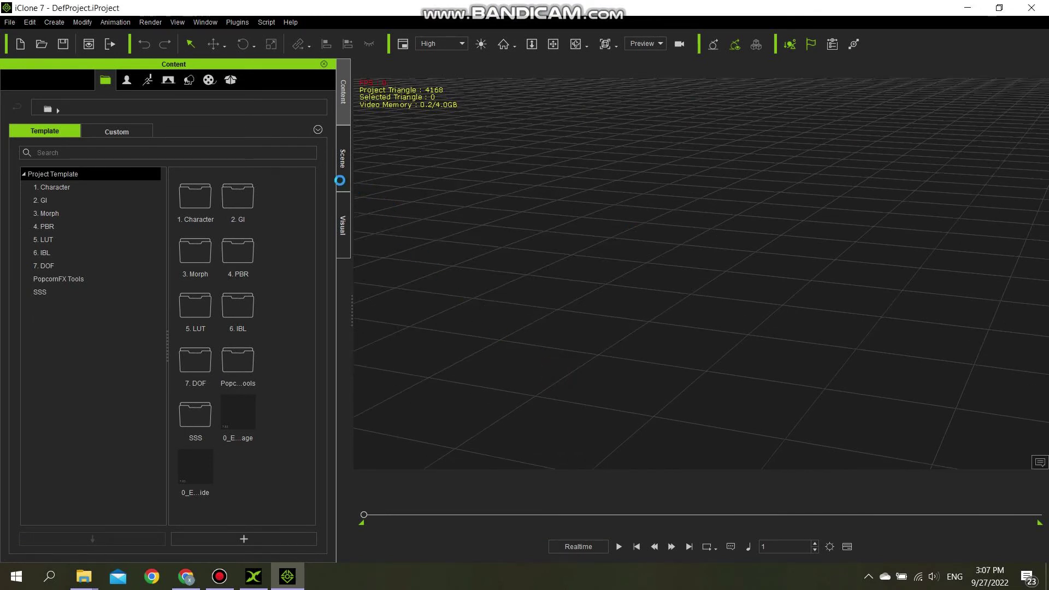
- Find the Avatar character in the custom avatar content and add it to the empty scene
{"action": "left_click", "coordinate": [340, 178]}
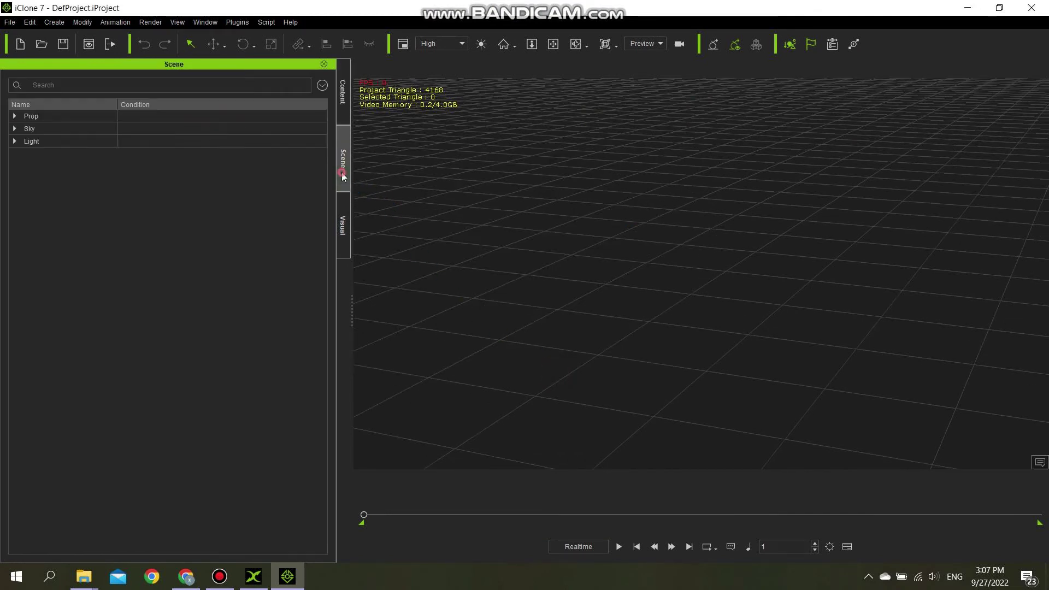
{"action": "left_click", "coordinate": [347, 112]}
{"action": "left_click", "coordinate": [117, 131]}
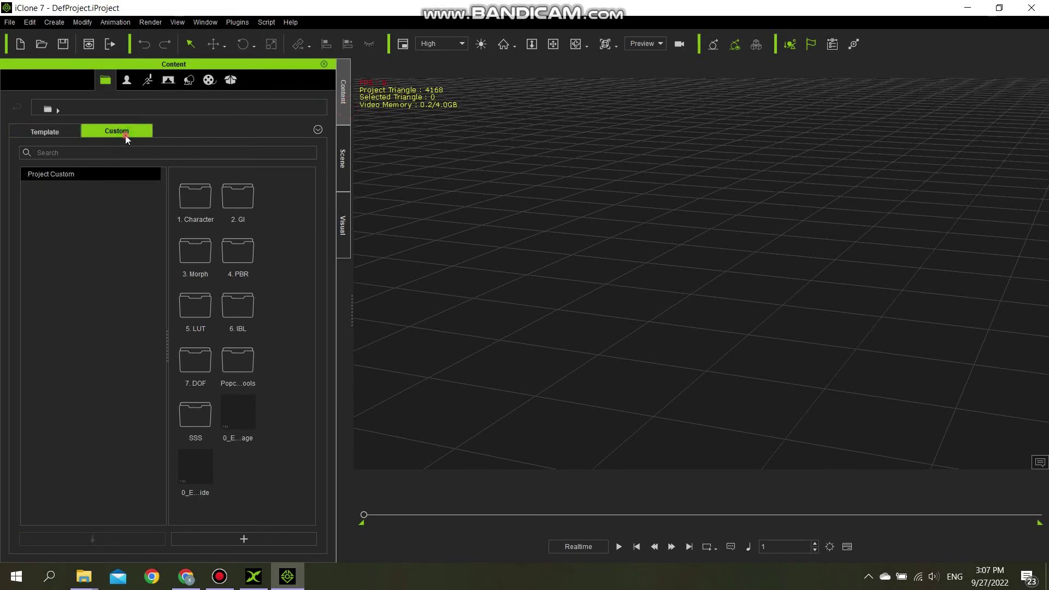
{"action": "left_click", "coordinate": [126, 81]}
{"action": "left_click", "coordinate": [30, 188]}
{"action": "left_click", "coordinate": [53, 201]}
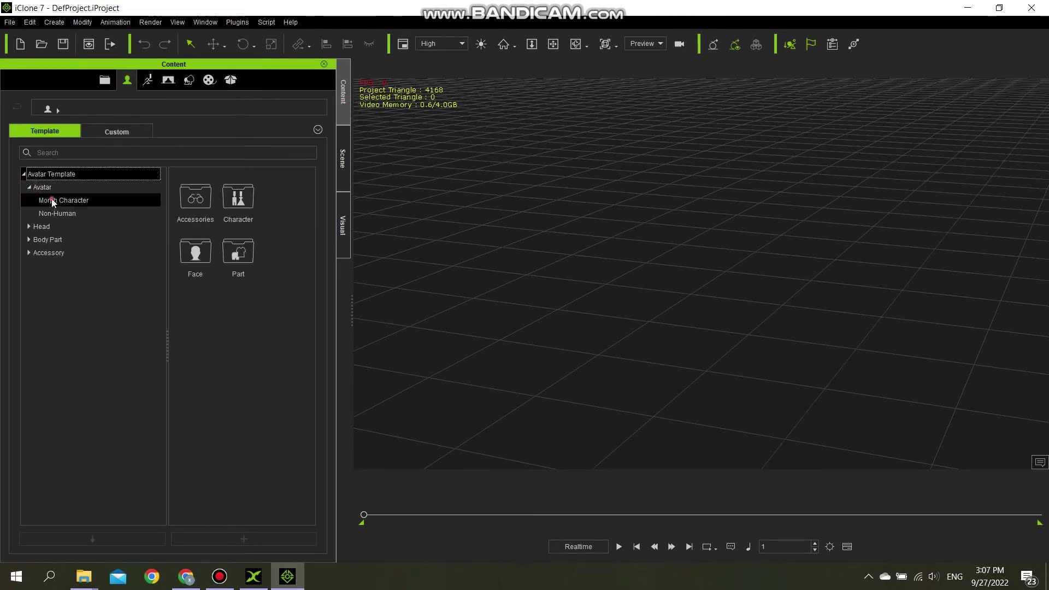
{"action": "left_click", "coordinate": [42, 187]}
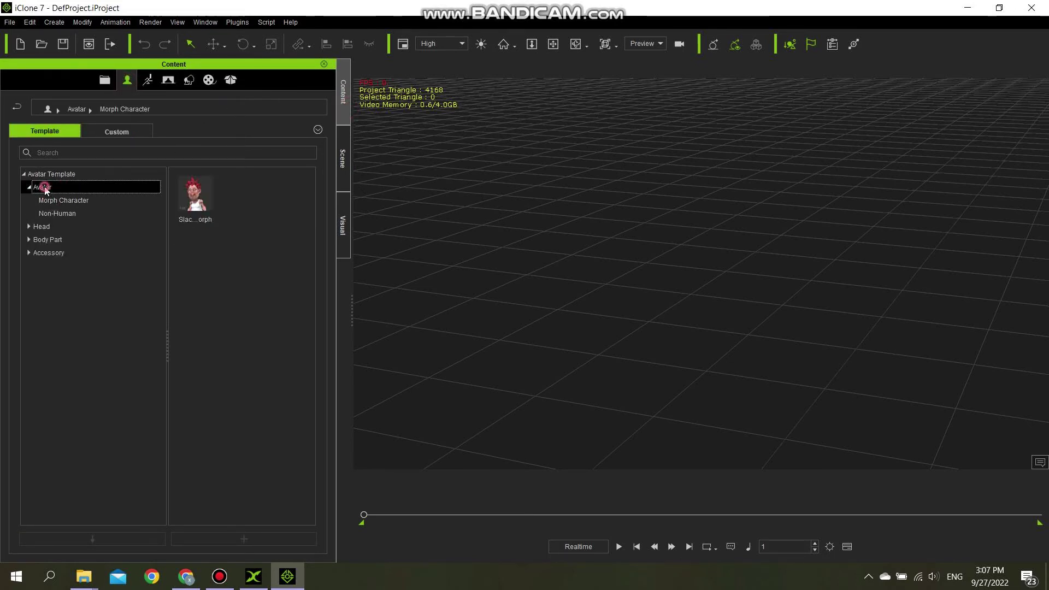
{"action": "left_click", "coordinate": [130, 127]}
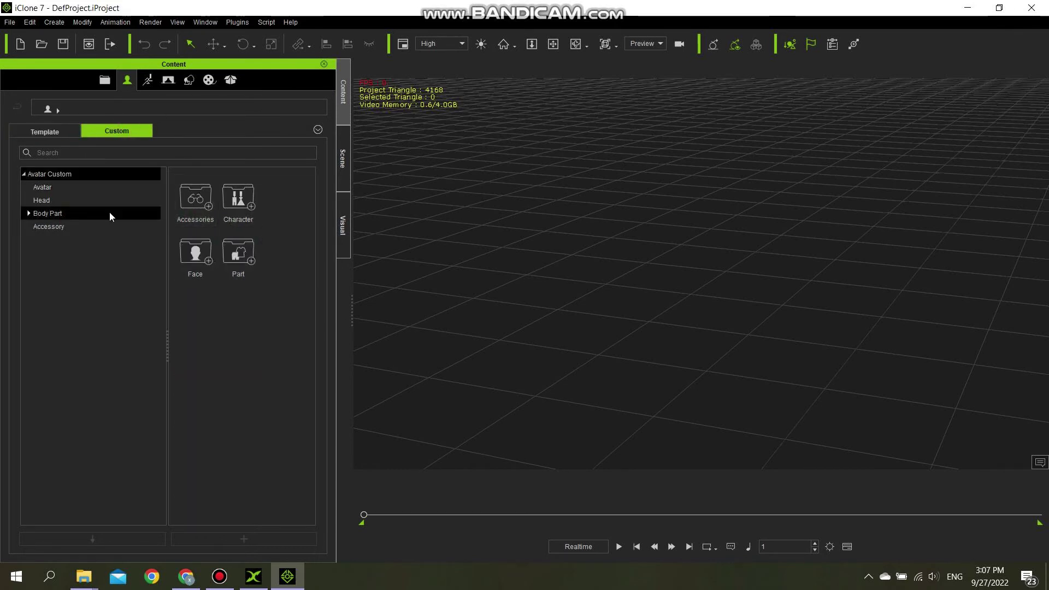
{"action": "left_click", "coordinate": [58, 188]}
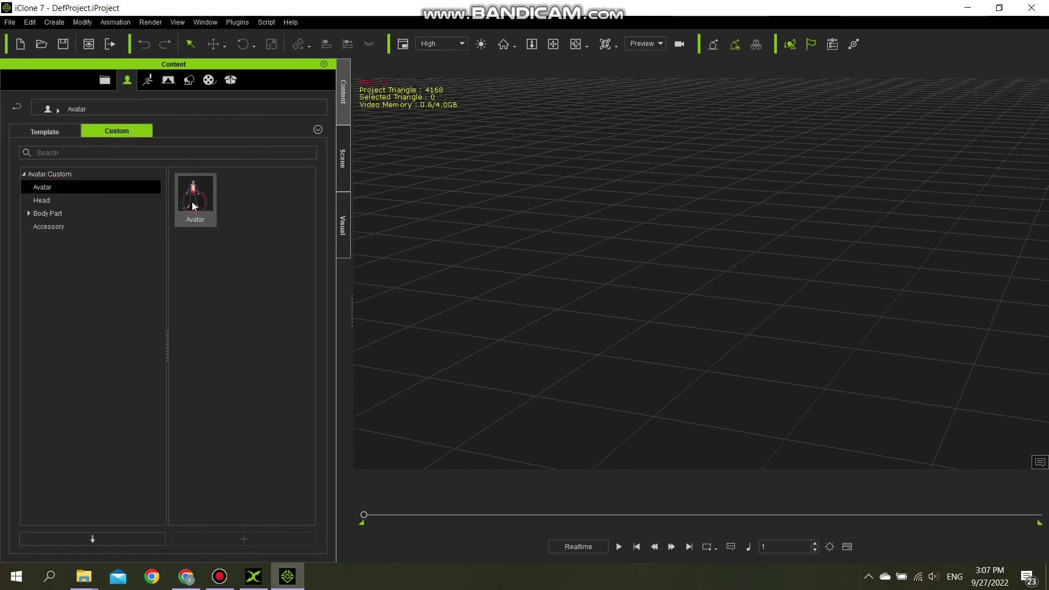
{"action": "left_click_drag", "start_coordinate": [201, 202], "coordinate": [476, 260]}
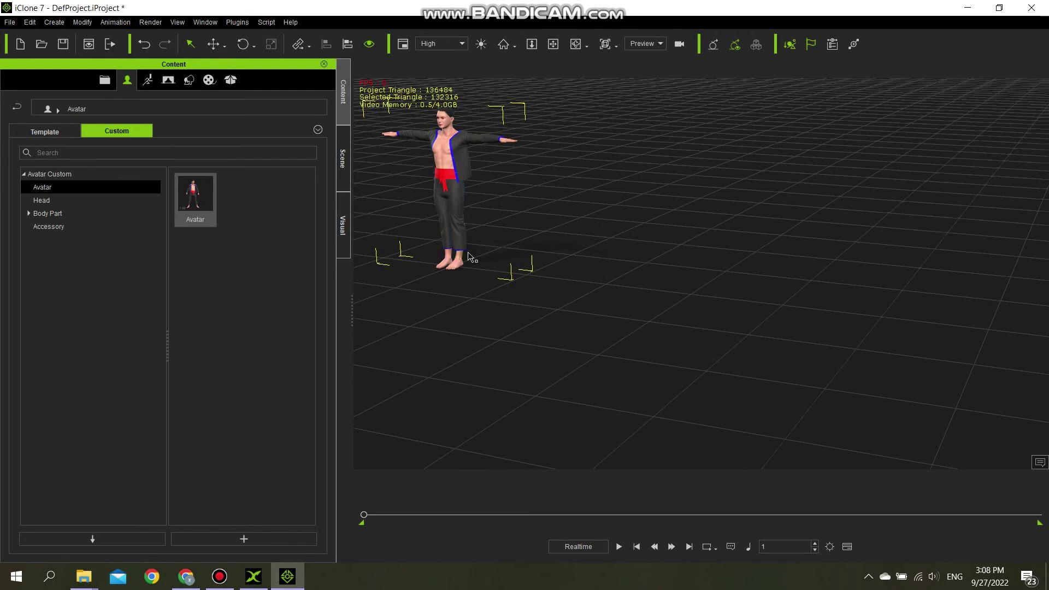
- Switch to File Explorer and apply the mus kev + dhia rlMotion file from the Desktop's 111 folder to the avatar in iClone 7
{"action": "right_click_drag", "start_coordinate": [467, 256], "coordinate": [649, 230], "text": "alt"}
{"action": "left_click_drag", "start_coordinate": [649, 230], "coordinate": [690, 274]}
{"action": "left_click", "coordinate": [91, 584]}
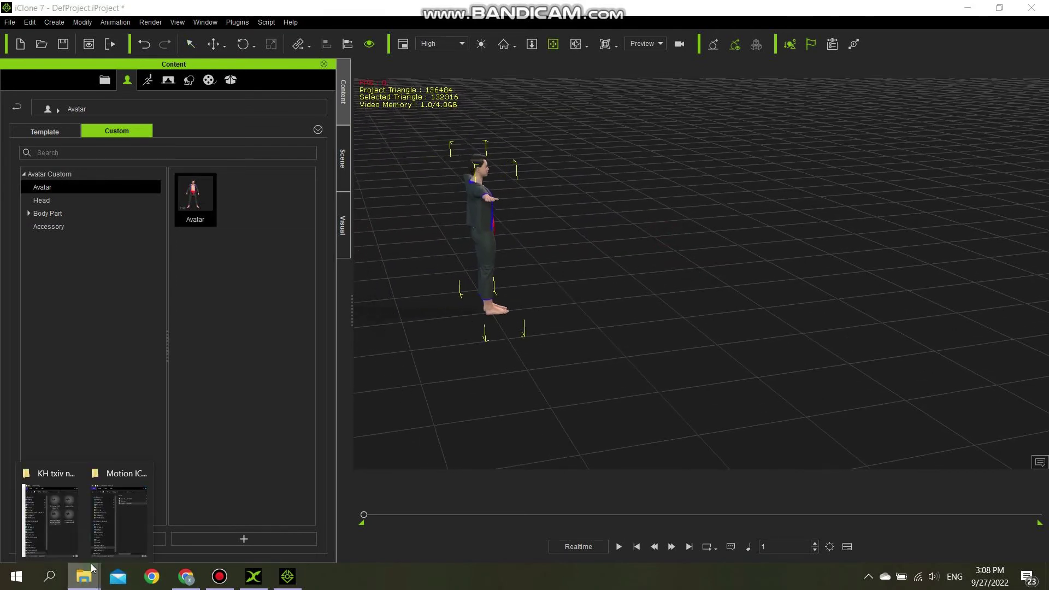
{"action": "left_click", "coordinate": [136, 532]}
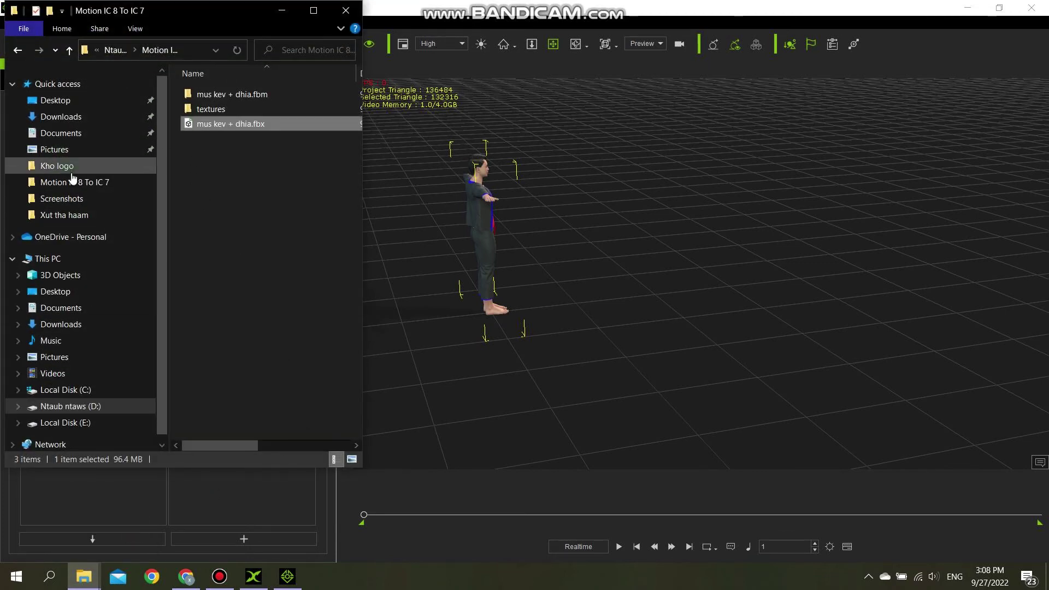
{"action": "left_click", "coordinate": [57, 106]}
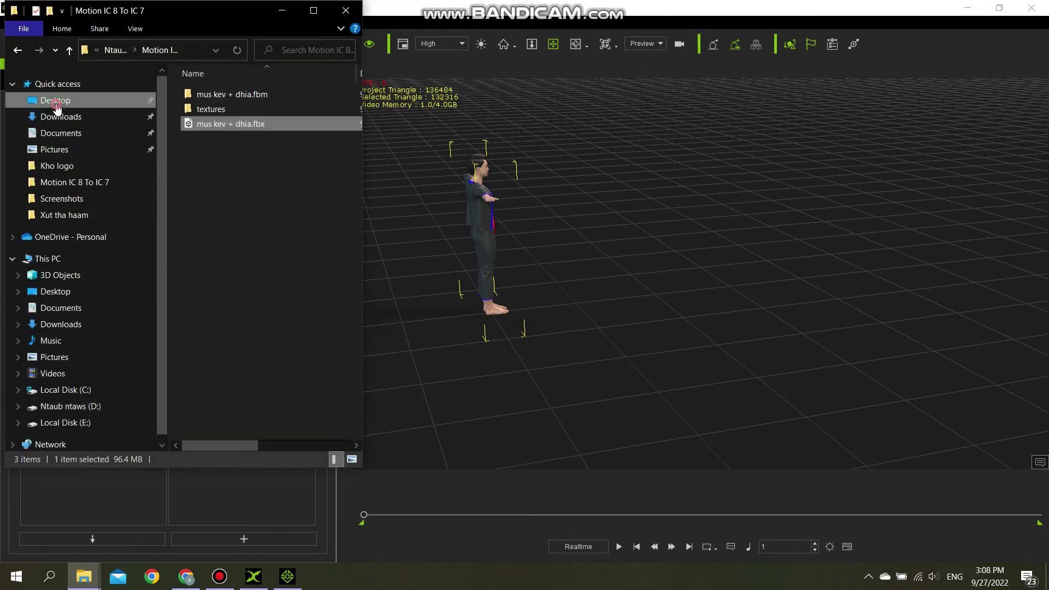
{"action": "double_click", "coordinate": [219, 117]}
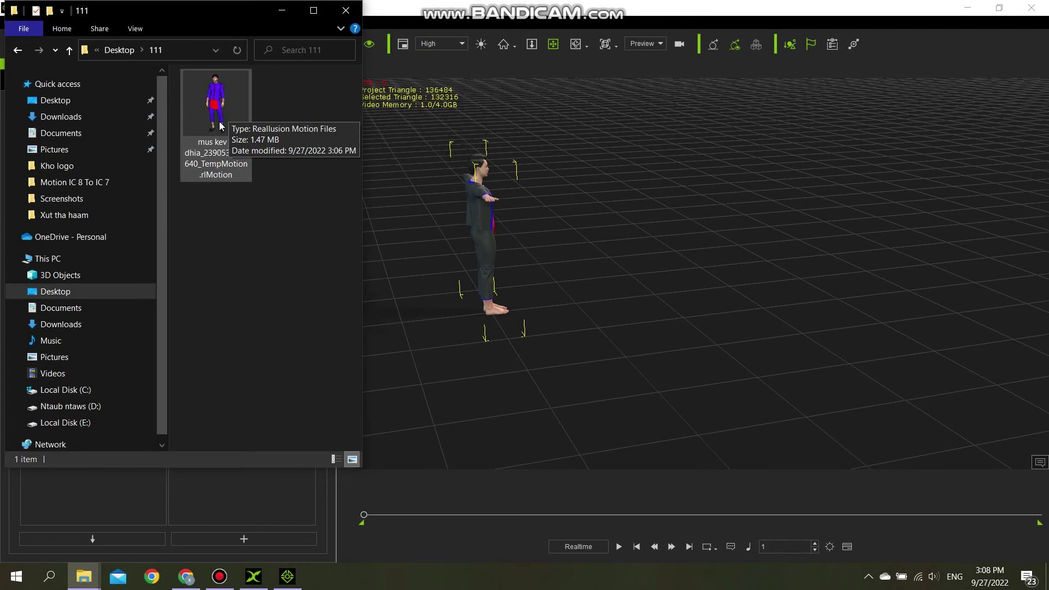
{"action": "left_click_drag", "start_coordinate": [216, 125], "coordinate": [481, 213]}
{"action": "left_click", "coordinate": [519, 228]}
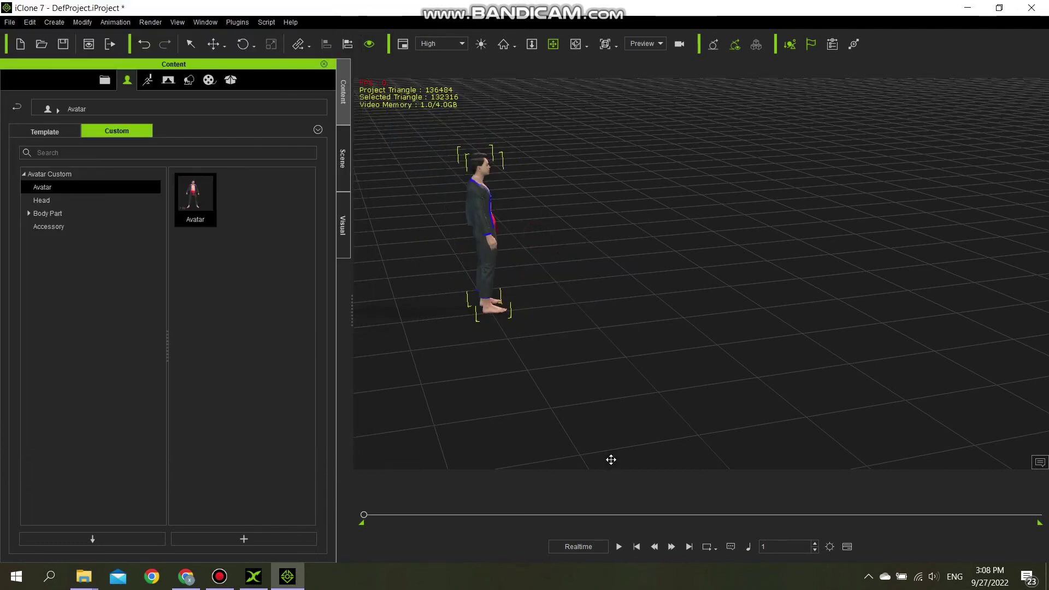
- Play the motion on the avatar, following it with the camera to check its movement, and pause playback
{"action": "left_click", "coordinate": [619, 546]}
{"action": "right_click_drag", "start_coordinate": [624, 270], "coordinate": [659, 227]}
{"action": "left_click_drag", "start_coordinate": [667, 226], "coordinate": [509, 289]}
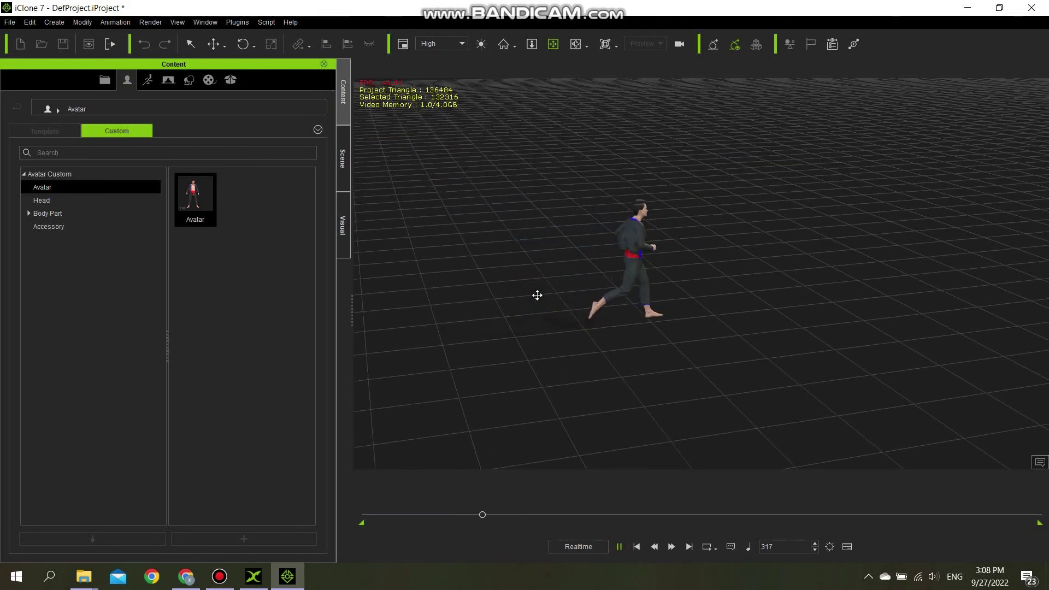
{"action": "right_click_drag", "start_coordinate": [585, 293], "coordinate": [740, 290]}
{"action": "left_click_drag", "start_coordinate": [726, 285], "coordinate": [495, 373]}
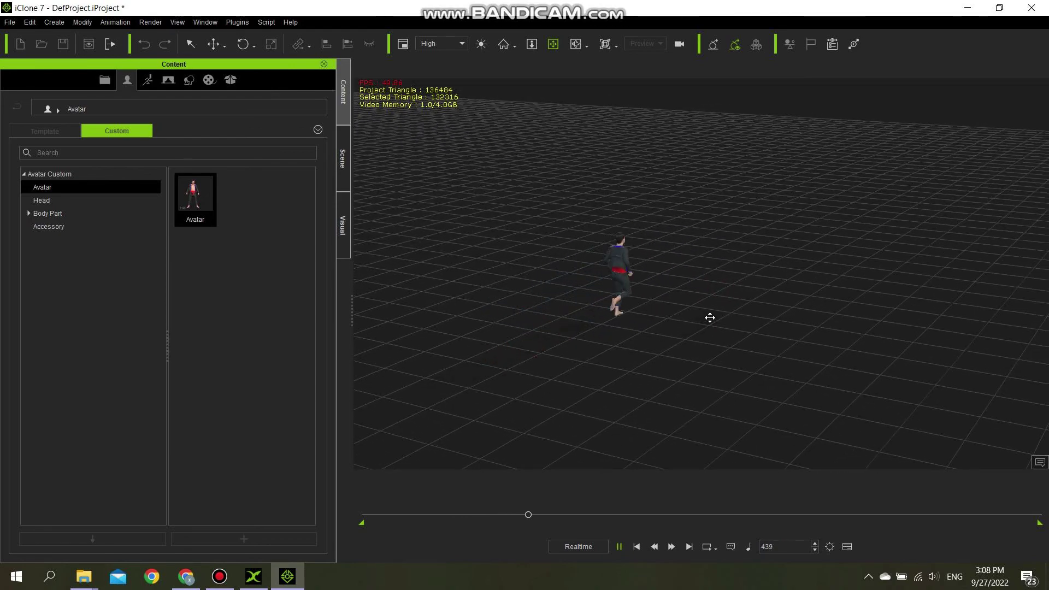
{"action": "left_click_drag", "start_coordinate": [696, 316], "coordinate": [545, 349]}
{"action": "right_click_drag", "start_coordinate": [563, 340], "coordinate": [546, 297]}
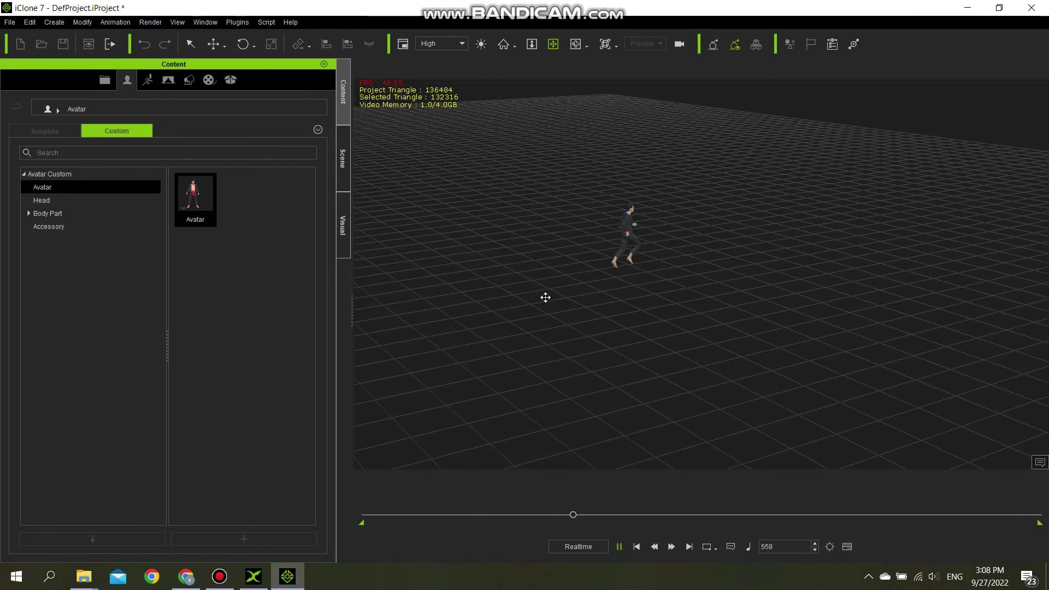
{"action": "left_click_drag", "start_coordinate": [628, 275], "coordinate": [454, 332]}
{"action": "left_click_drag", "start_coordinate": [599, 316], "coordinate": [563, 329]}
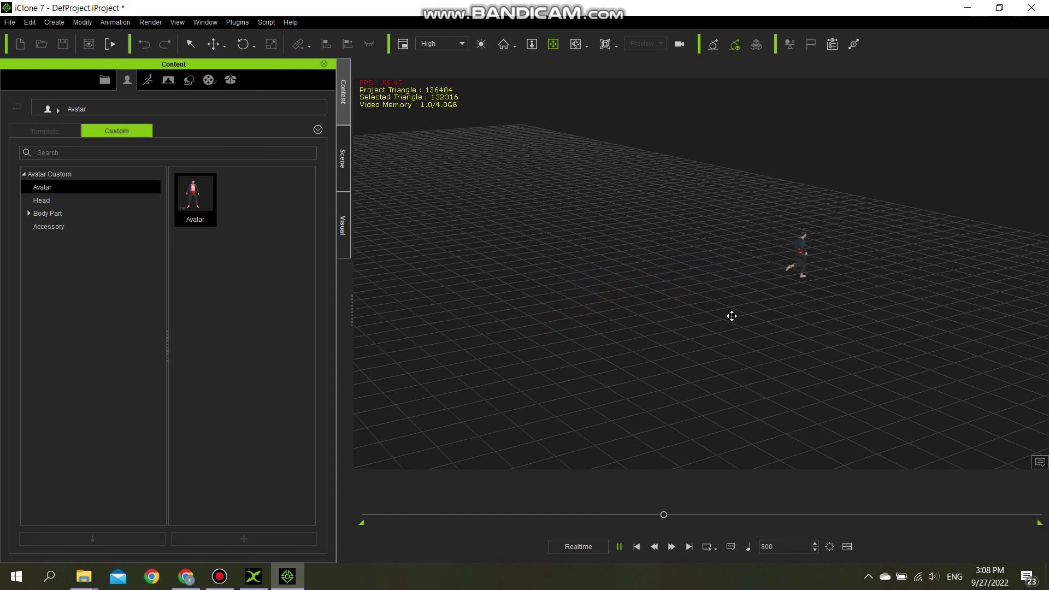
{"action": "left_click_drag", "start_coordinate": [702, 320], "coordinate": [746, 320]}
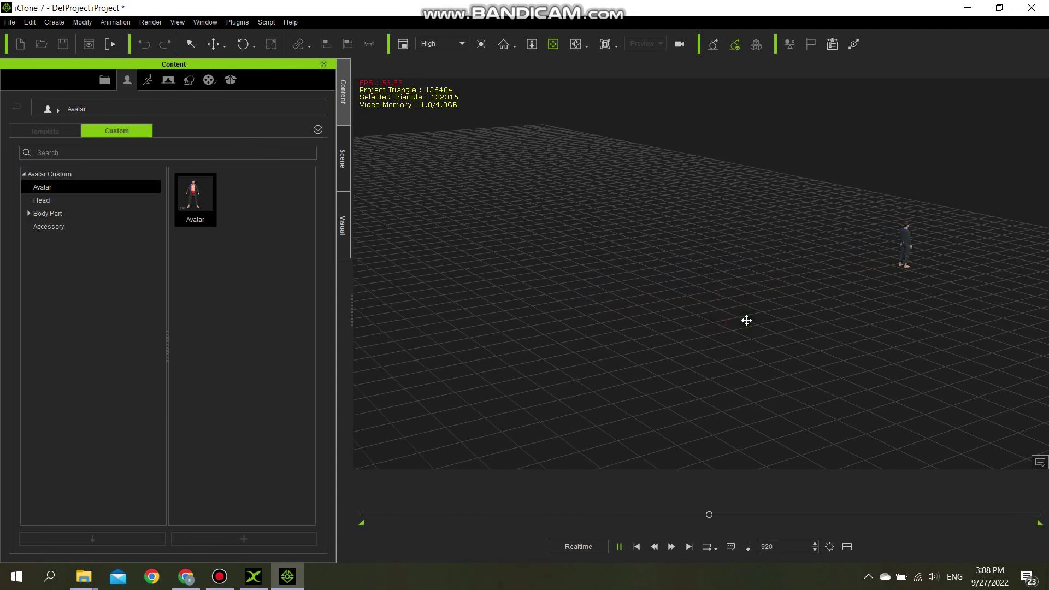
{"action": "left_click_drag", "start_coordinate": [760, 367], "coordinate": [743, 363]}
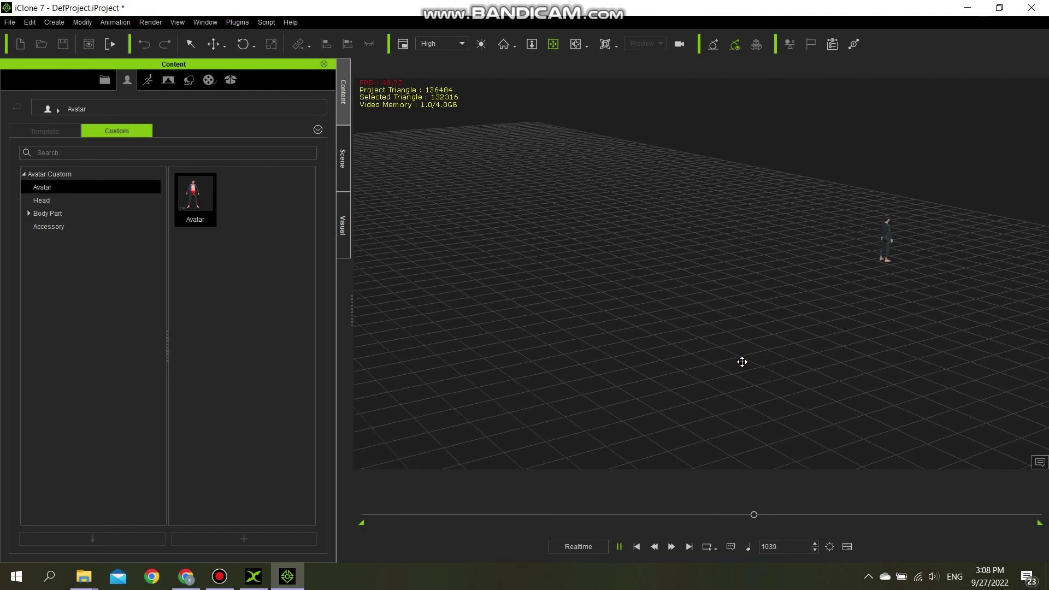
{"action": "key", "text": "space"}
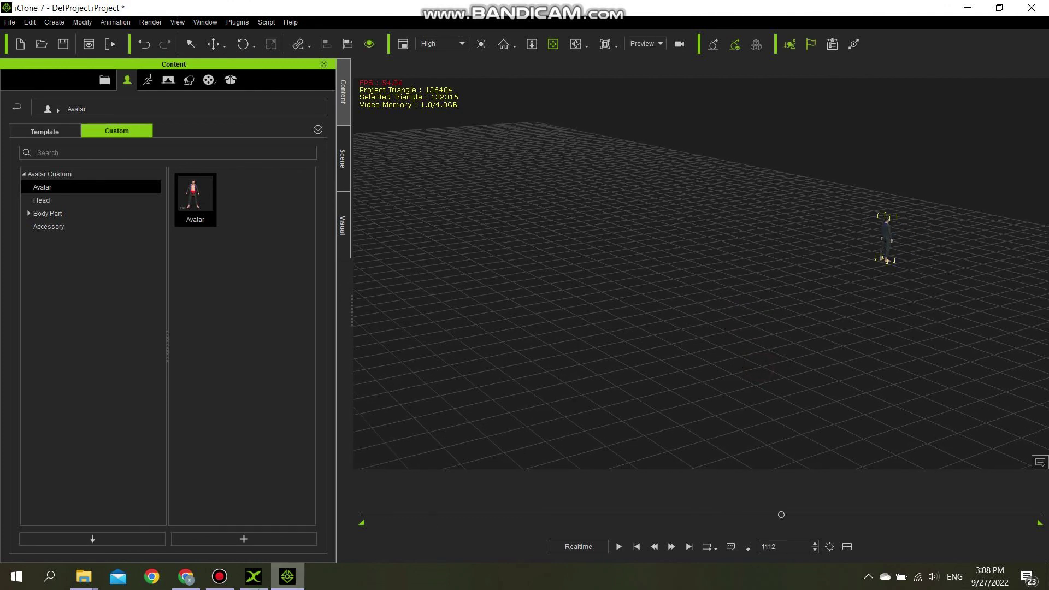
{"action": "left_click", "coordinate": [227, 577]}
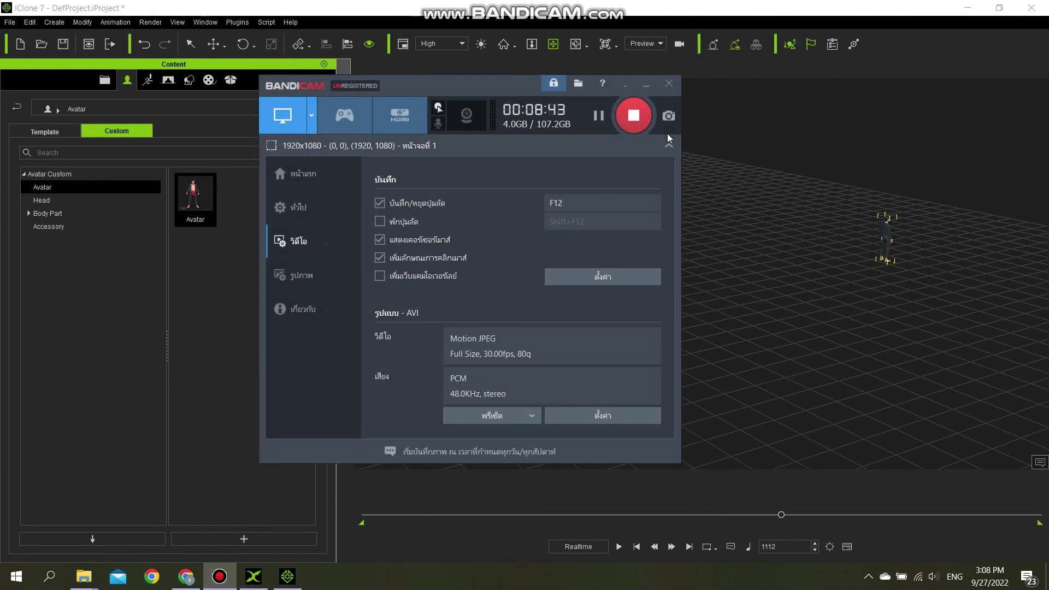